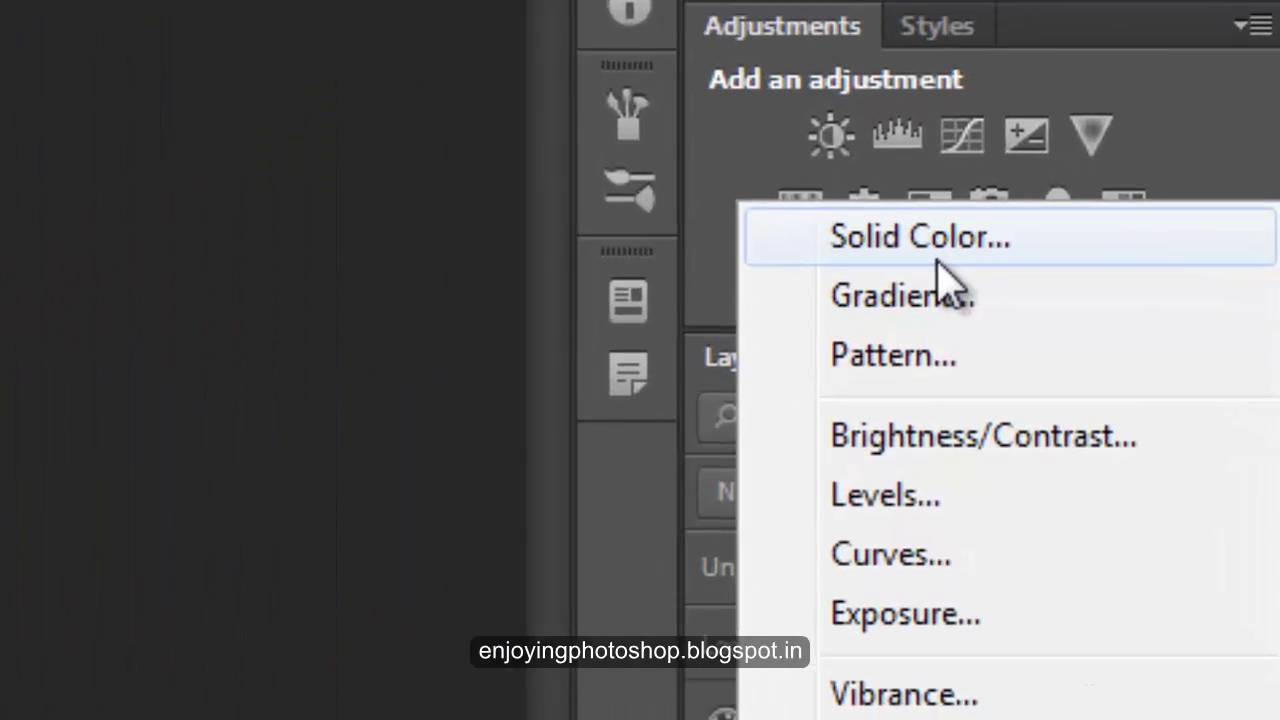
Add a white (fefefe) Solid Color fill layer that covers the photo.
{"action": "left_click", "coordinate": [1082, 265]}
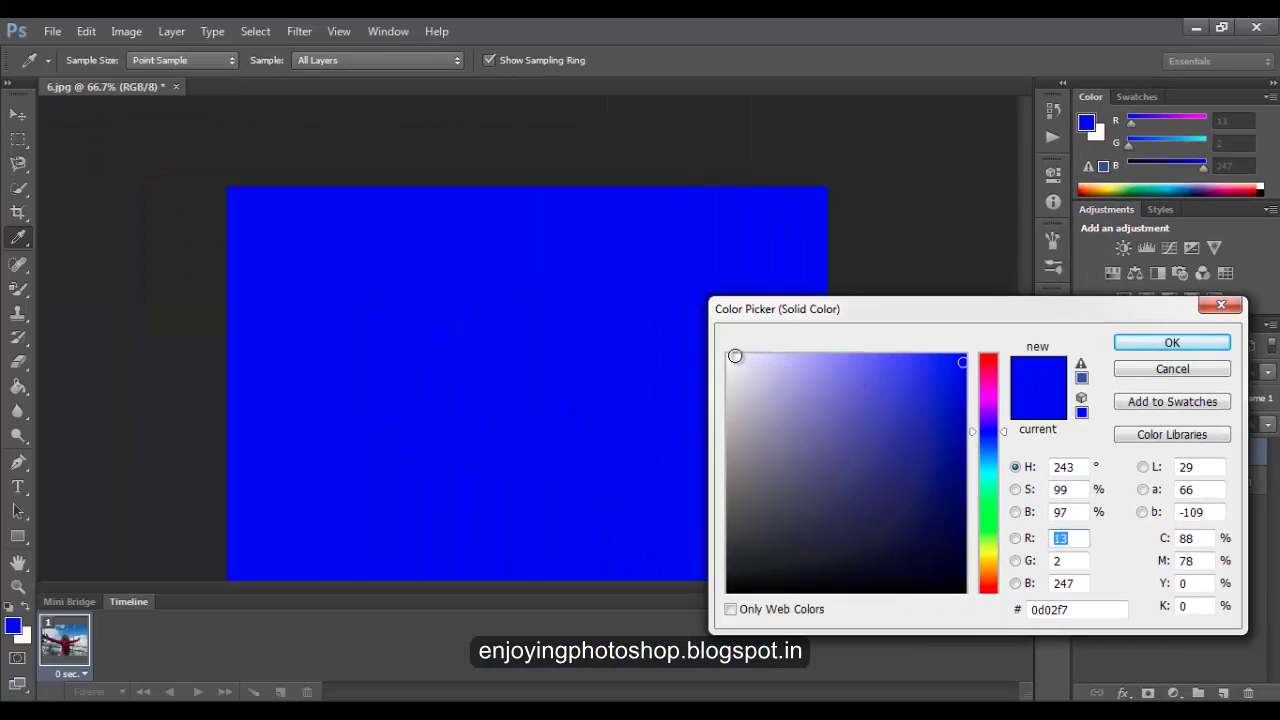
{"action": "left_click", "coordinate": [727, 355]}
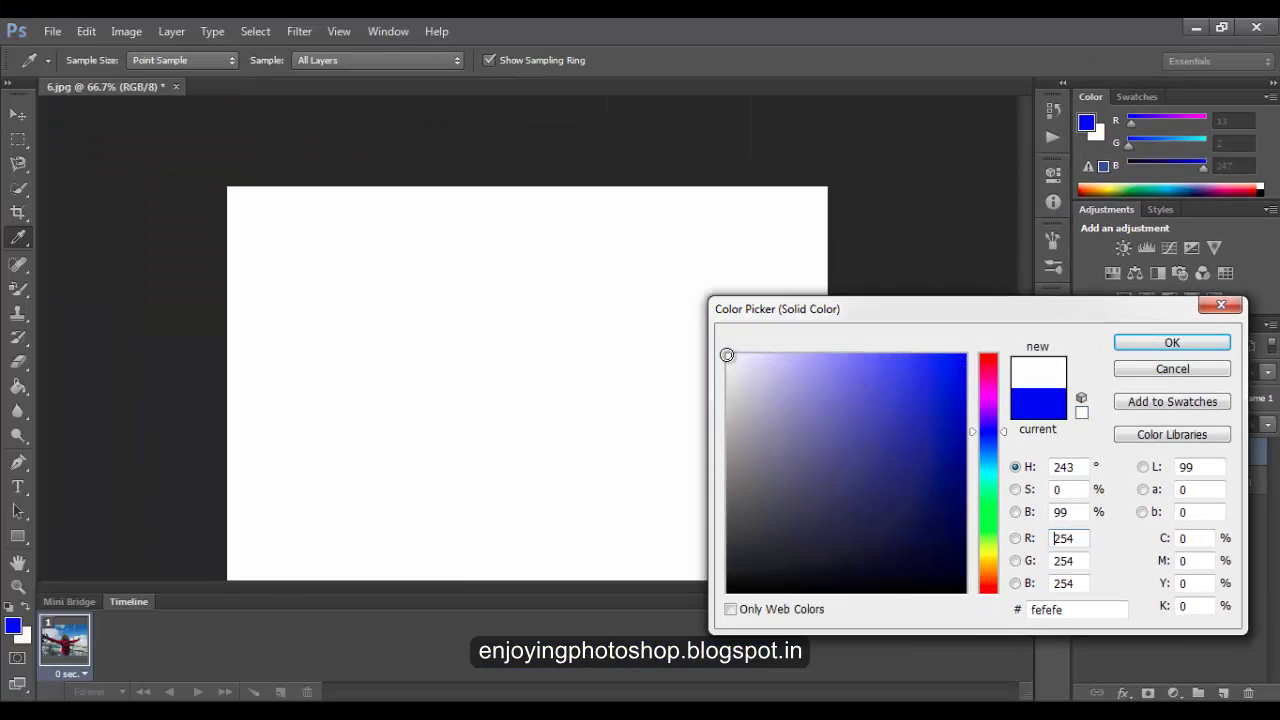
{"action": "left_click", "coordinate": [1189, 341]}
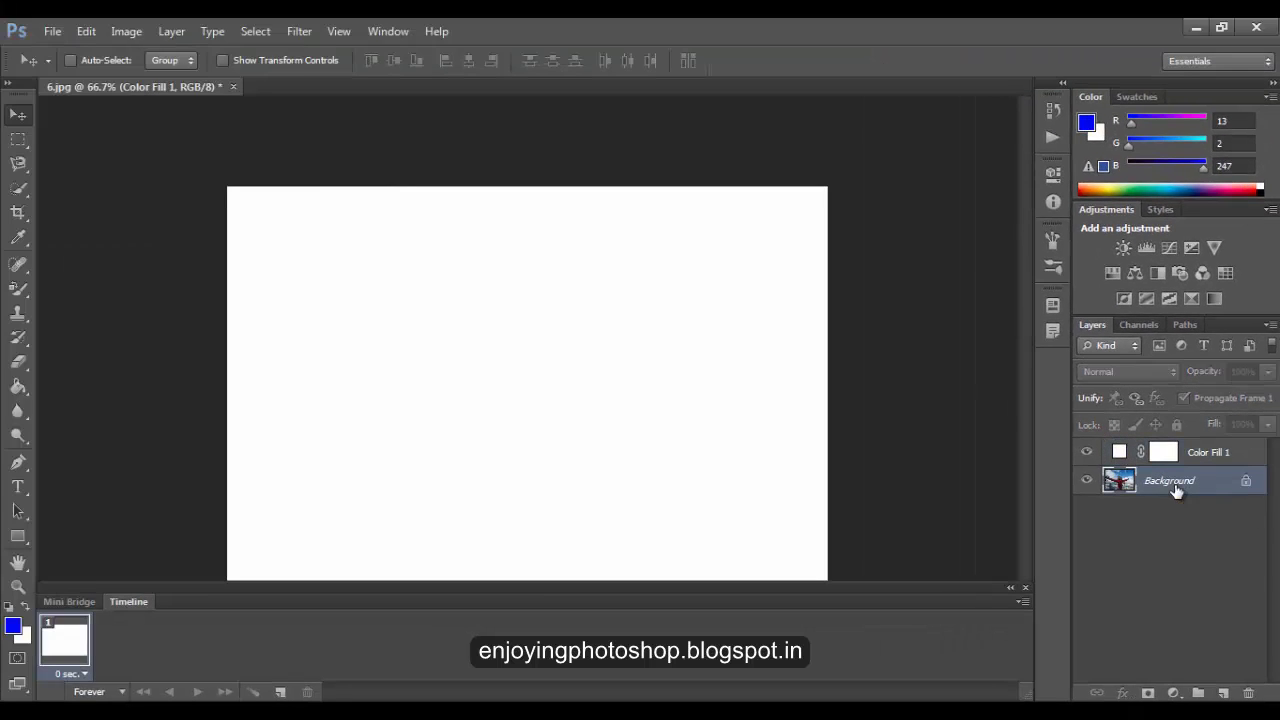
Duplicate the Background layer and move Background copy above Color Fill 1.
{"action": "left_click", "coordinate": [1175, 487]}
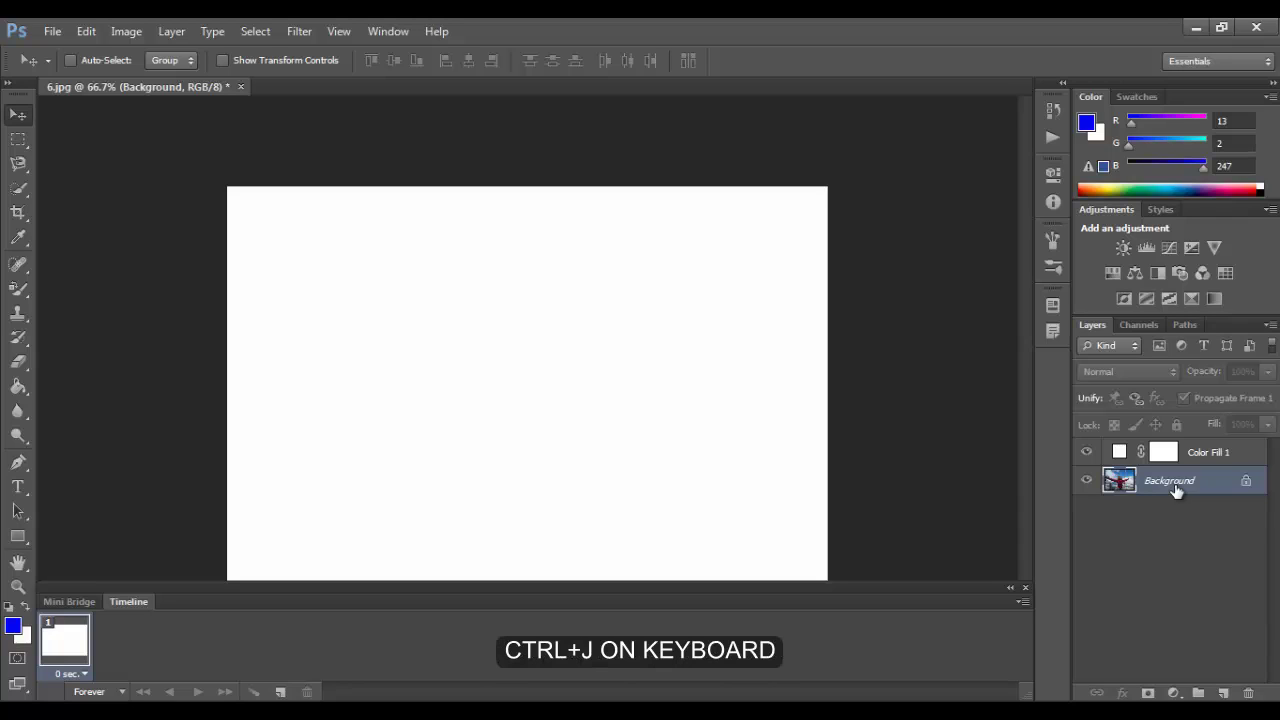
{"action": "key", "text": "ctrl+j"}
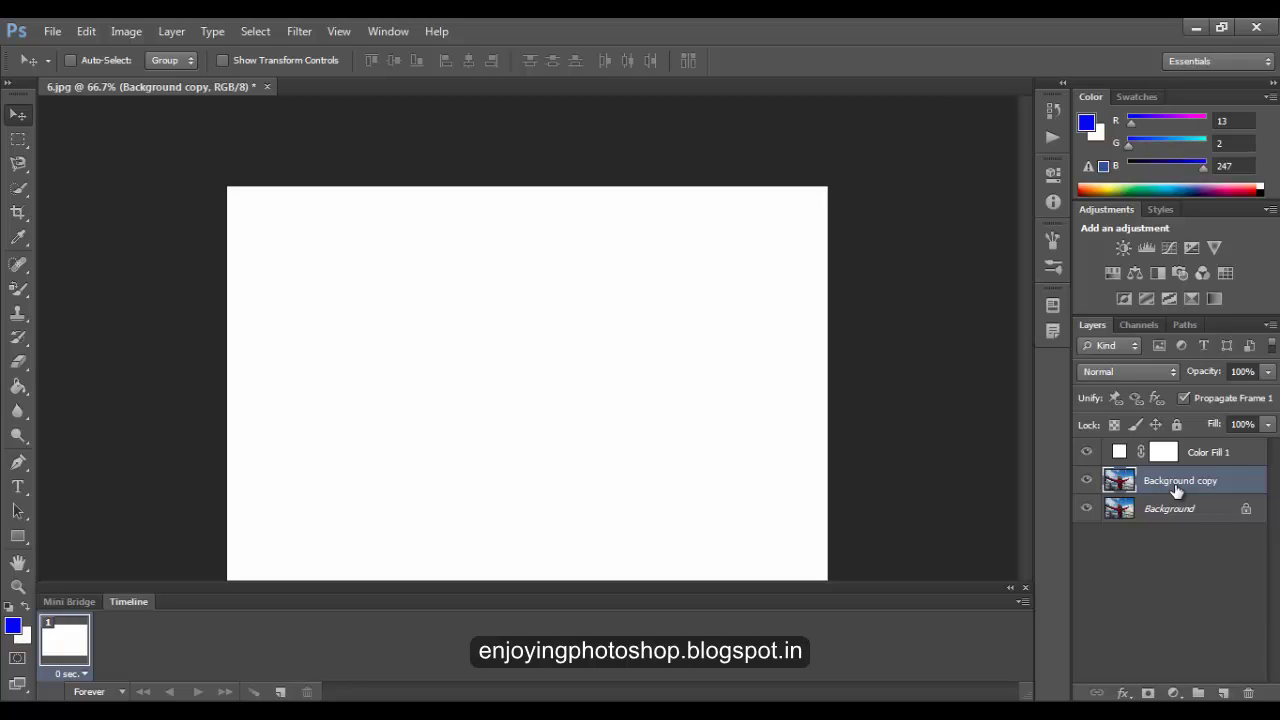
{"action": "left_click_drag", "start_coordinate": [1176, 489], "coordinate": [1168, 455]}
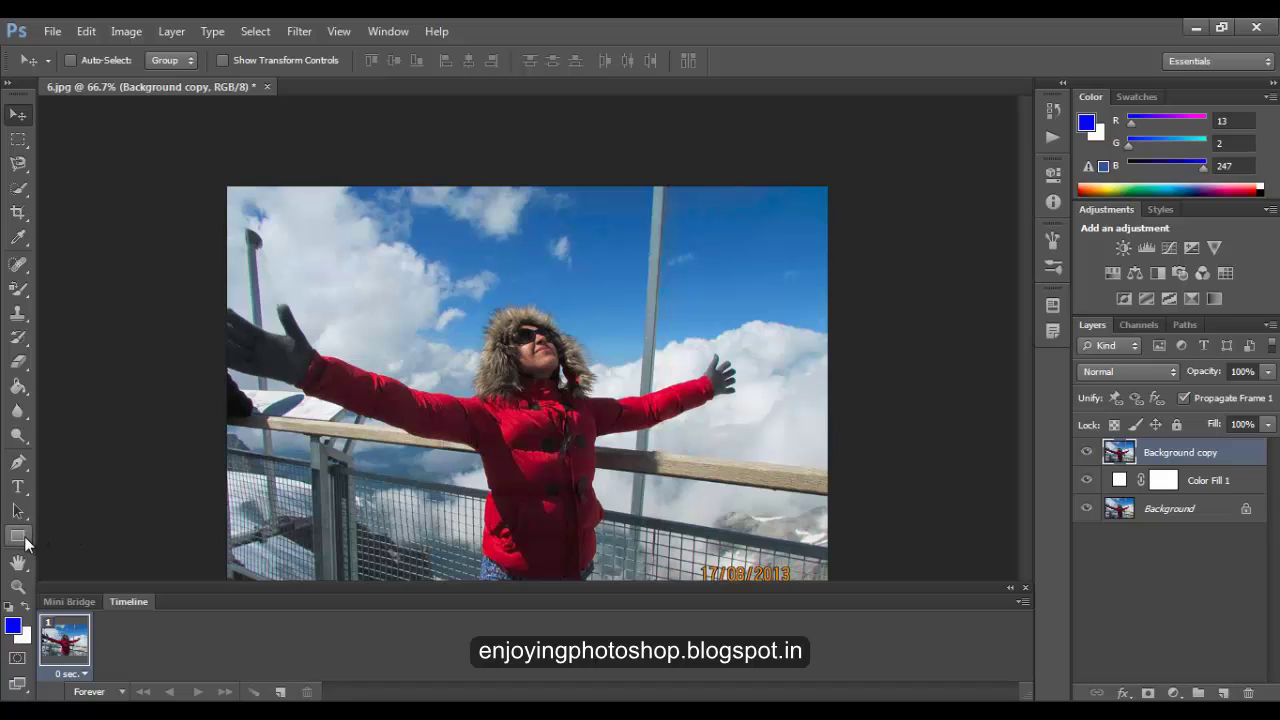
Draw a 112 × 613 px white rectangle shape as a tall strip along the photo's left edge.
{"action": "left_click", "coordinate": [24, 540]}
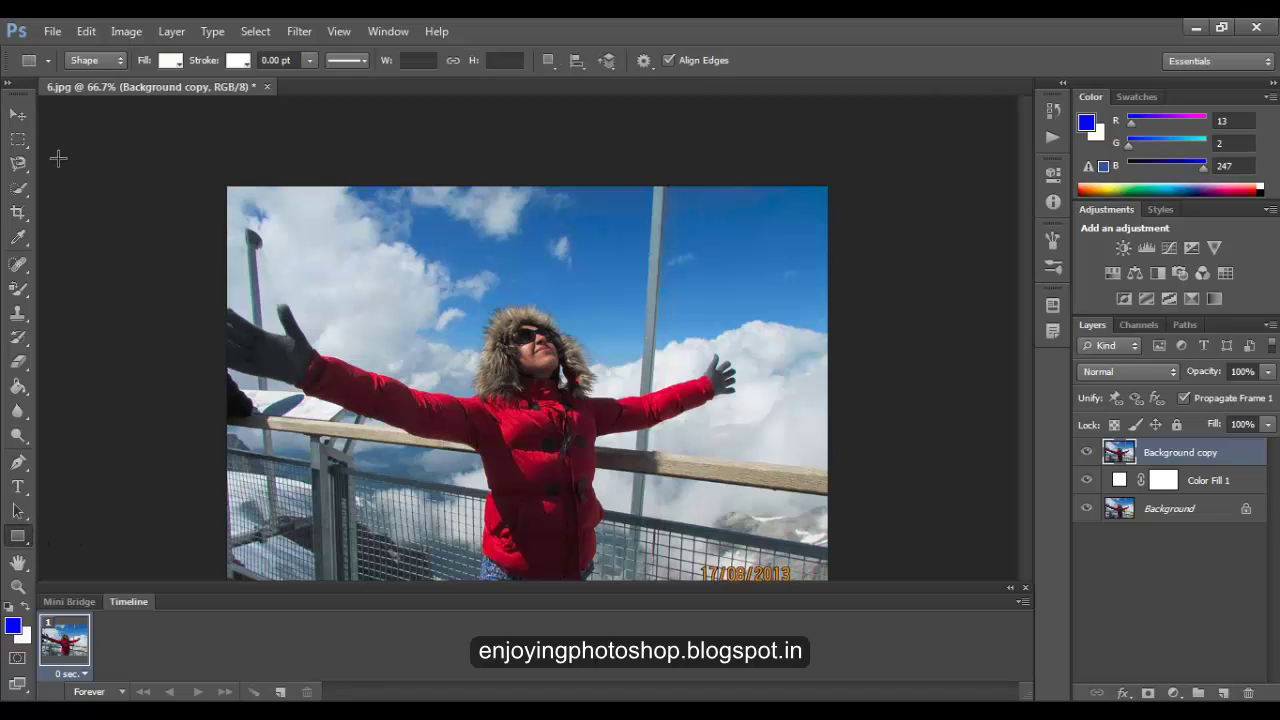
{"action": "left_click", "coordinate": [120, 61]}
{"action": "left_click", "coordinate": [105, 82]}
{"action": "left_click_drag", "start_coordinate": [234, 194], "coordinate": [302, 576]}
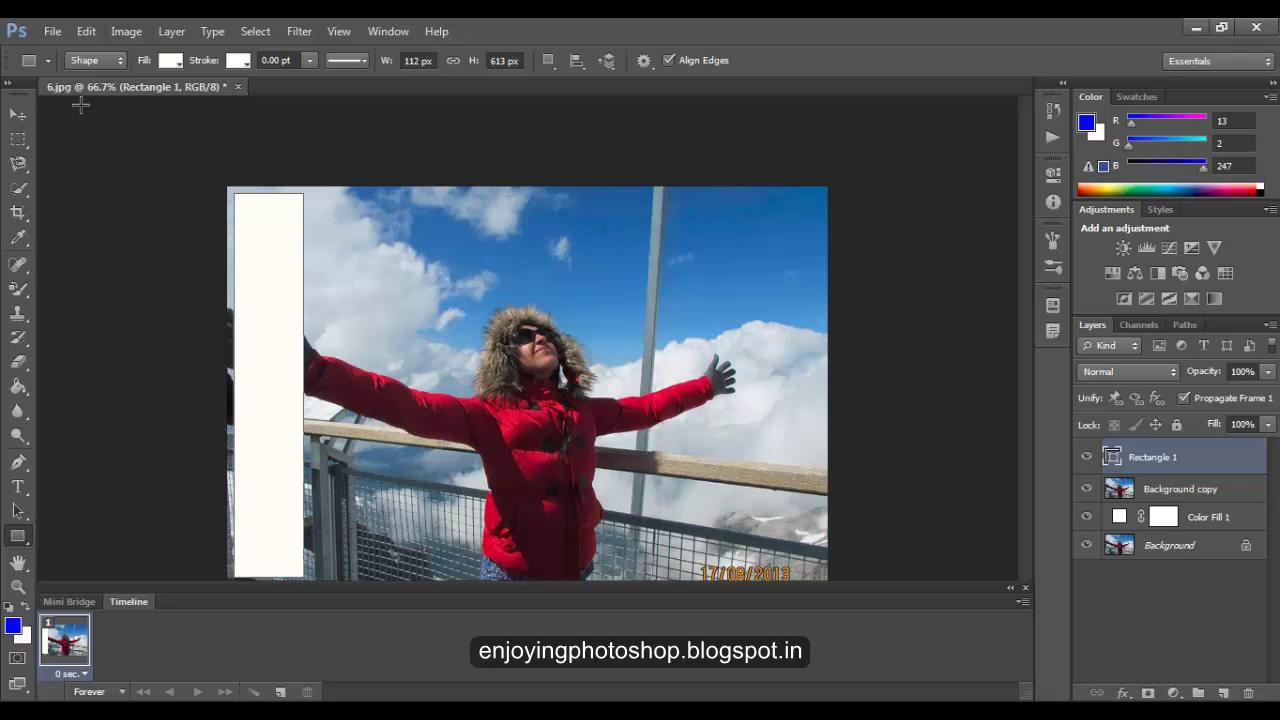
Rotate Rectangle 1 by -2.24° using Free Transform Path.
{"action": "left_click", "coordinate": [86, 33]}
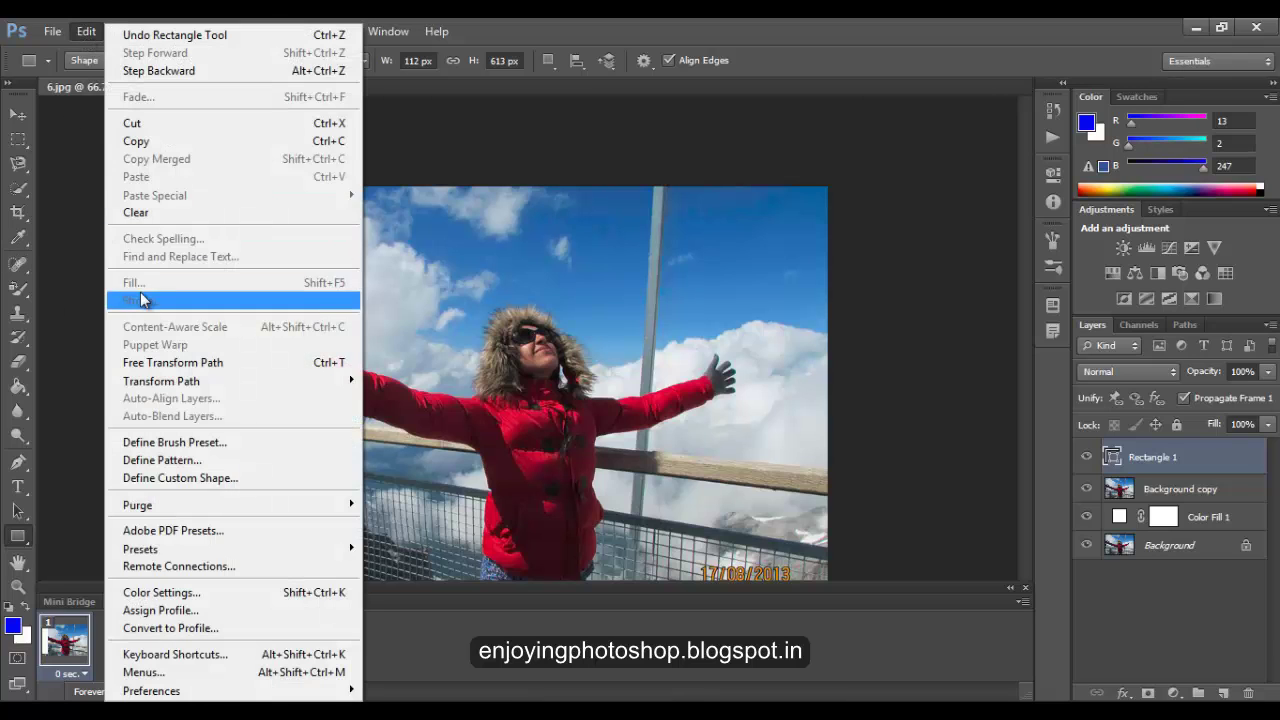
{"action": "left_click", "coordinate": [157, 363]}
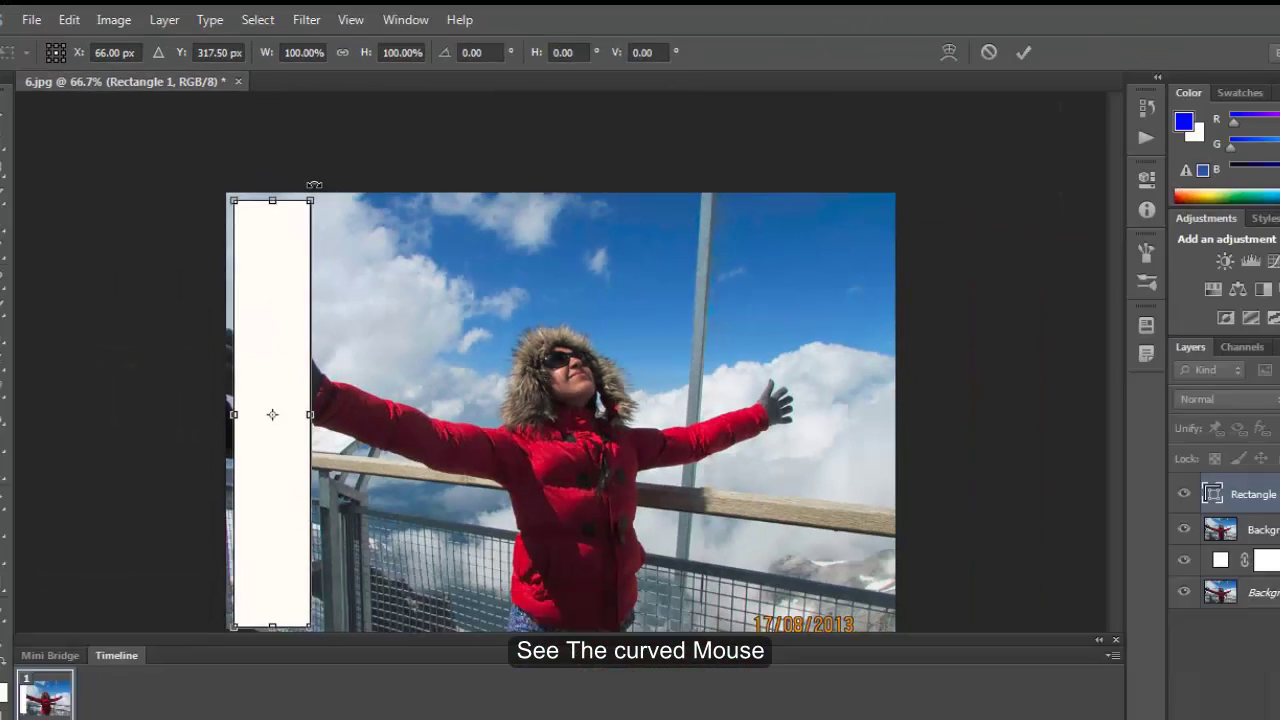
{"action": "left_click_drag", "start_coordinate": [480, 296], "coordinate": [473, 282]}
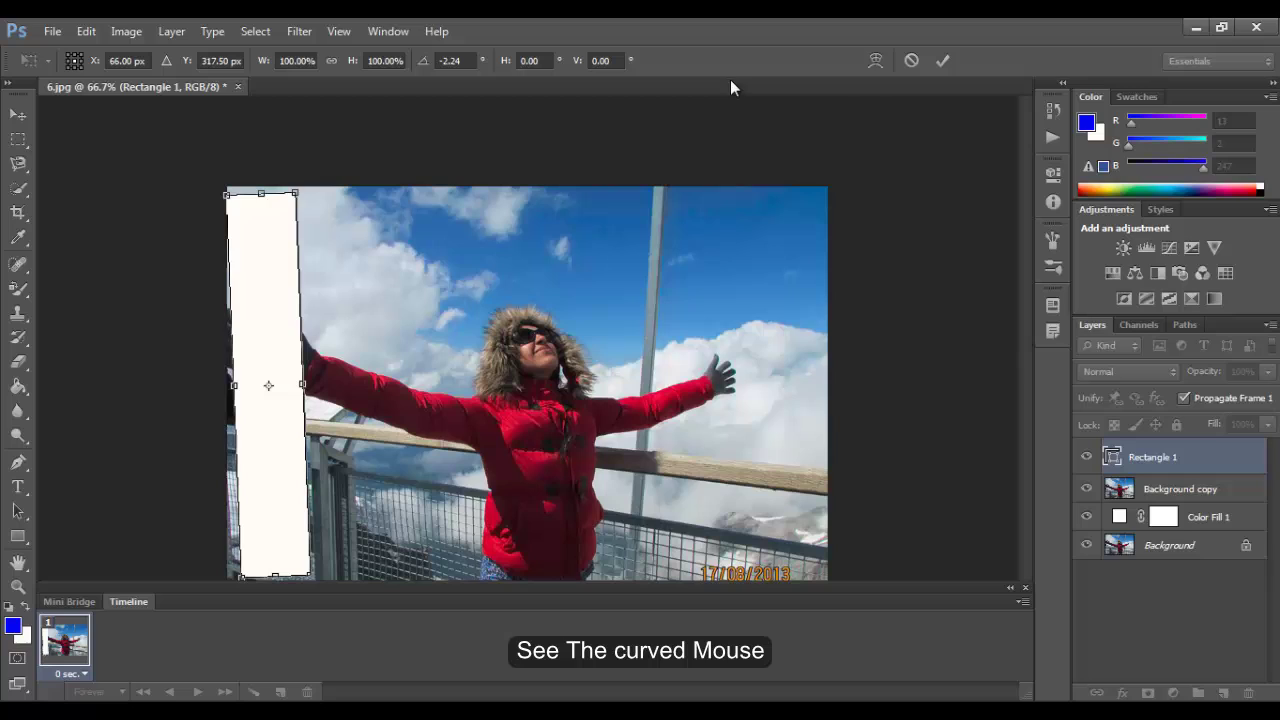
{"action": "left_click", "coordinate": [943, 61]}
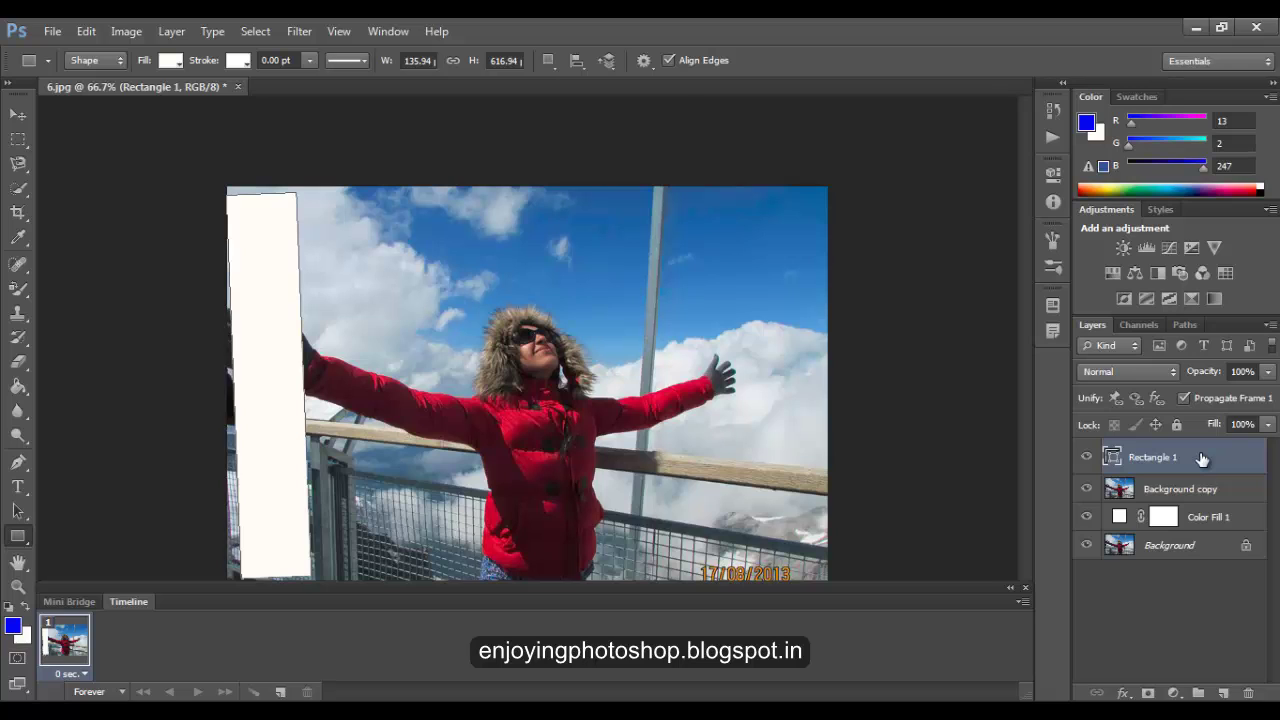
Move Rectangle 1 below Background copy in the Layers panel.
{"action": "left_click_drag", "start_coordinate": [1201, 458], "coordinate": [1202, 517]}
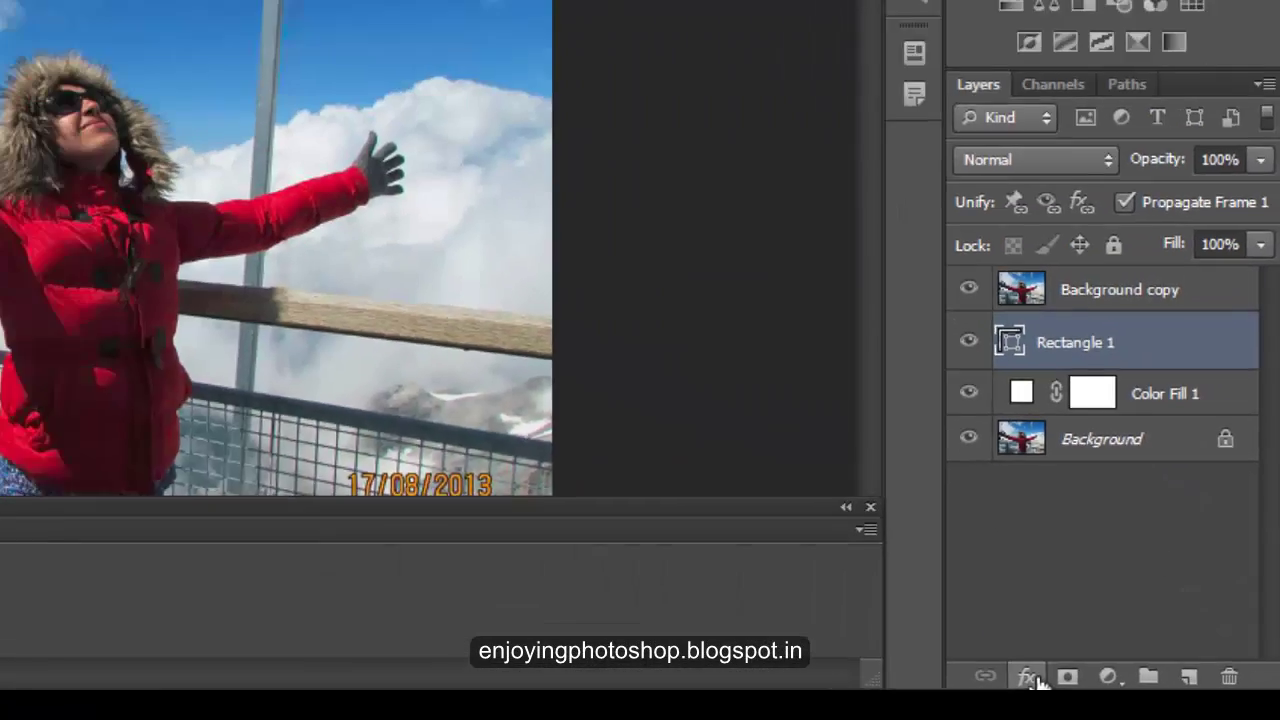
Add a Drop Shadow to Rectangle 1 with its distance set to 10 px.
{"action": "left_click", "coordinate": [1030, 678]}
{"action": "key", "text": "Escape"}
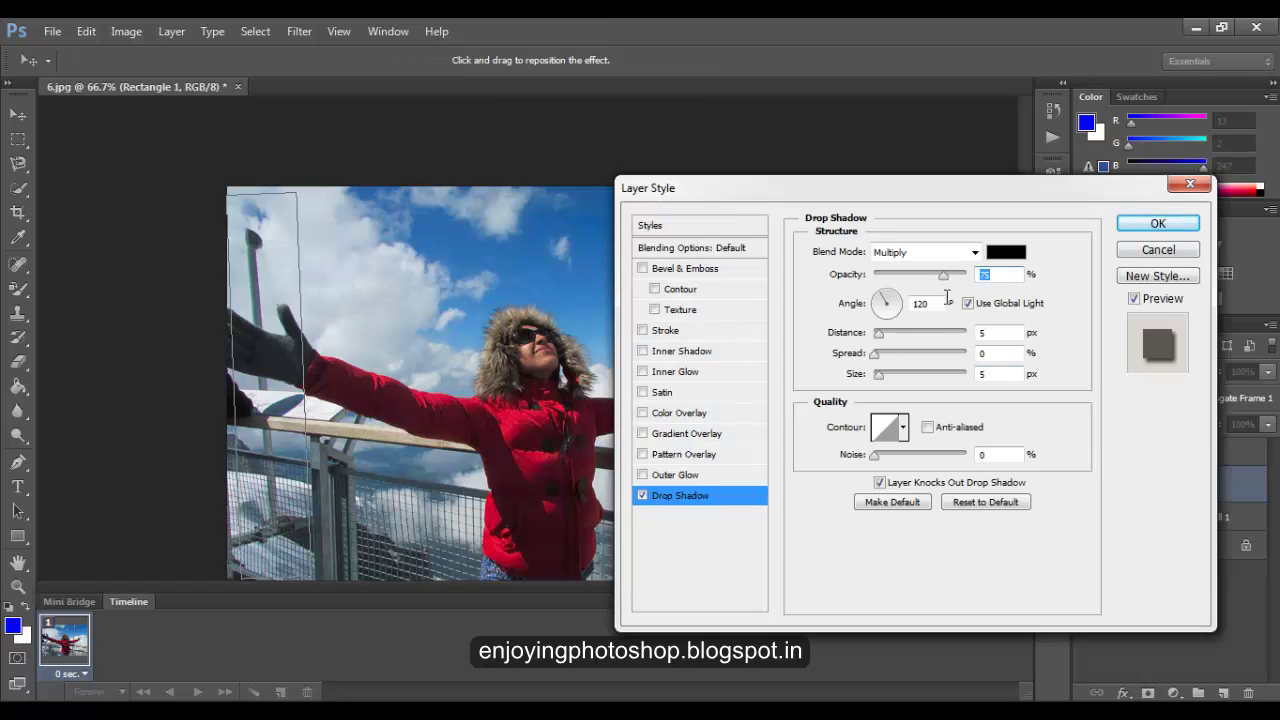
{"action": "left_click", "coordinate": [992, 335]}
{"action": "key", "text": "BackSpace"}
{"action": "type", "text": "10"}
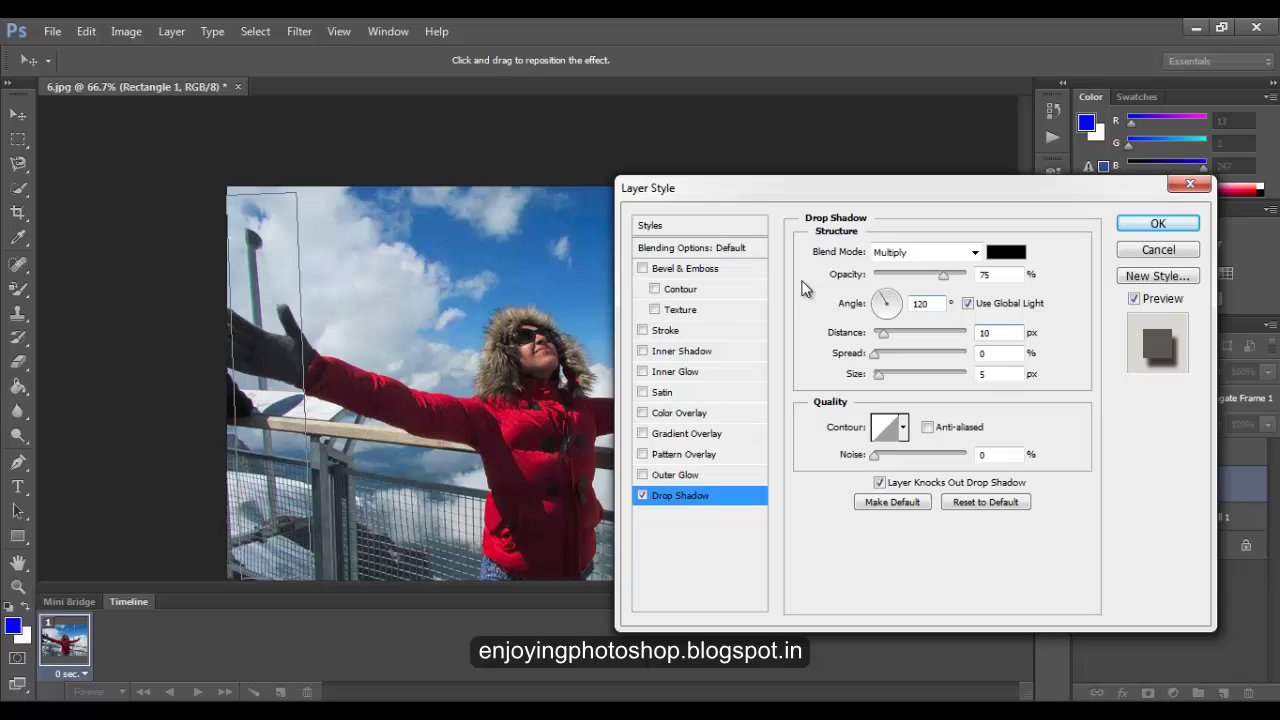
Add a 4 px white inside Stroke to Rectangle 1 and apply it with the drop shadow.
{"action": "left_click", "coordinate": [670, 340]}
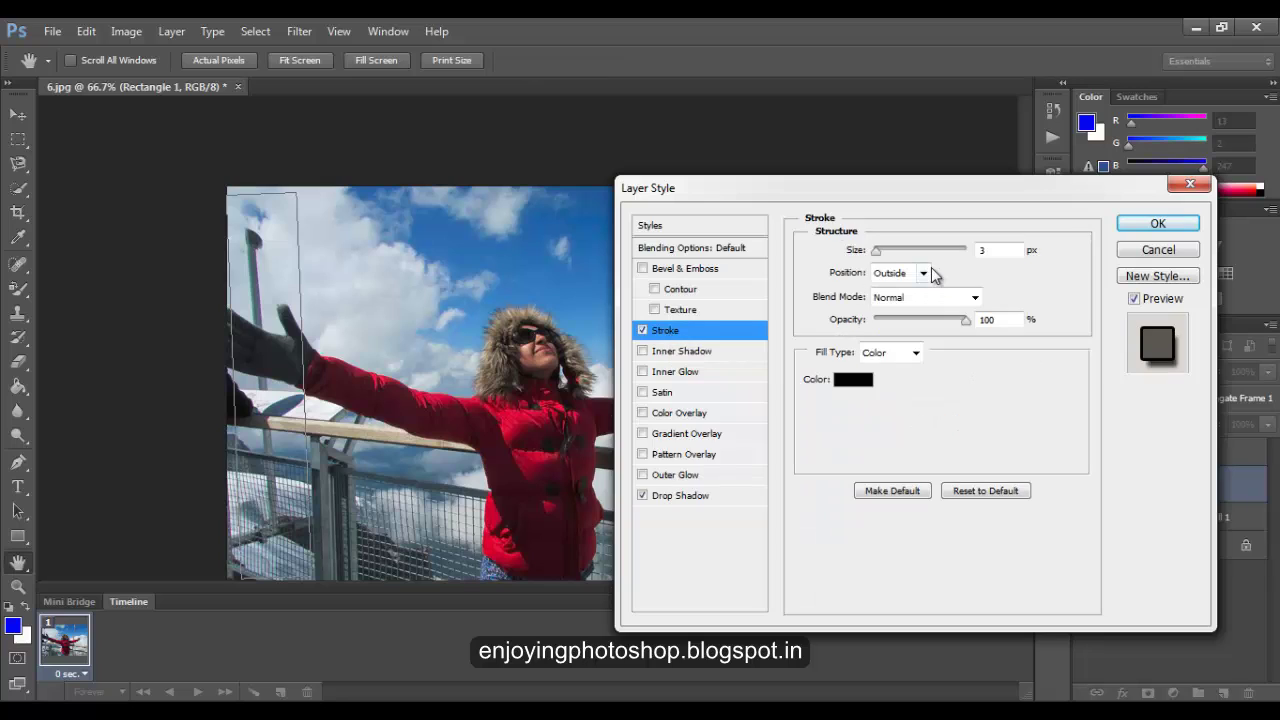
{"action": "left_click", "coordinate": [994, 251]}
{"action": "key", "text": "BackSpace"}
{"action": "type", "text": "4"}
{"action": "left_click", "coordinate": [922, 273]}
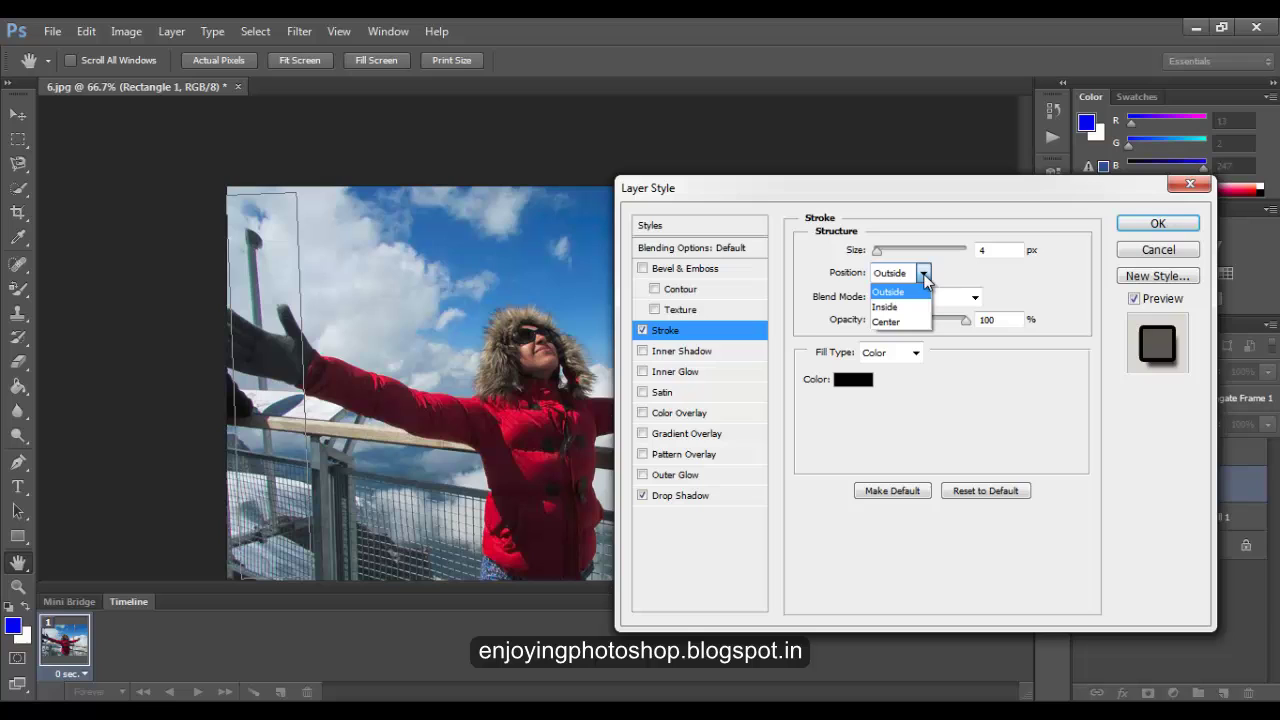
{"action": "left_click", "coordinate": [885, 303]}
{"action": "left_click", "coordinate": [853, 380]}
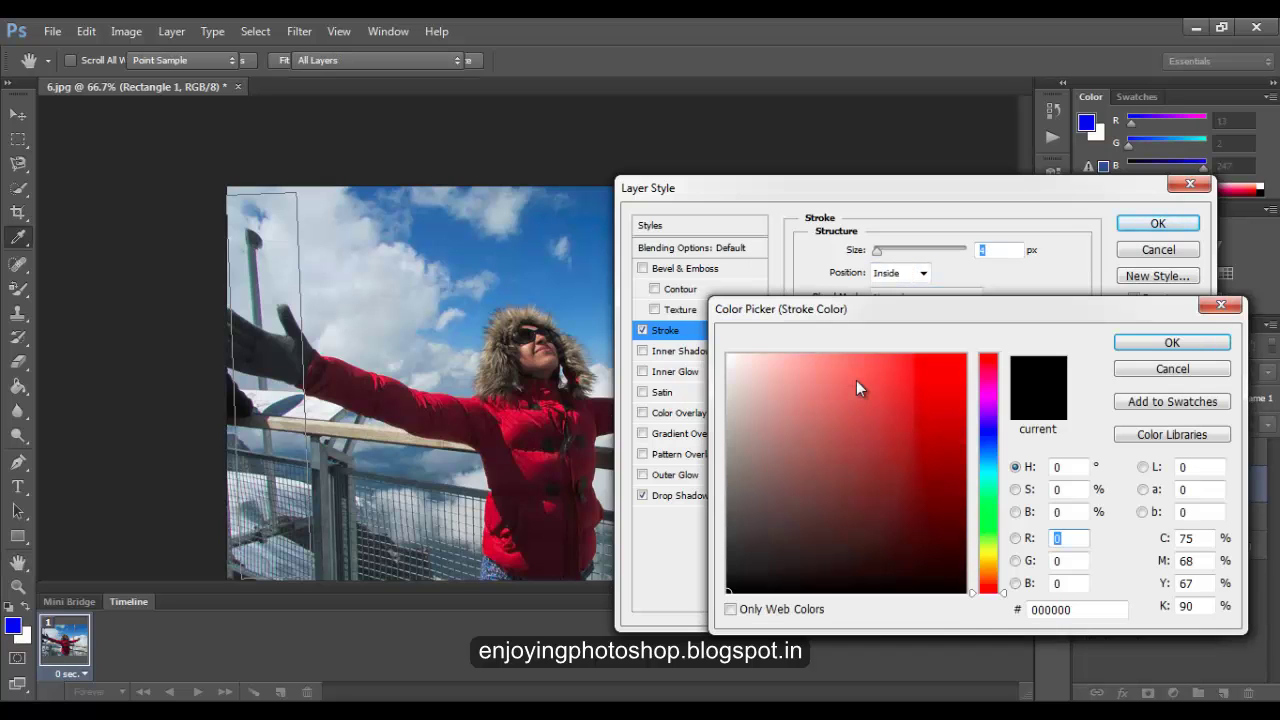
{"action": "left_click", "coordinate": [728, 356]}
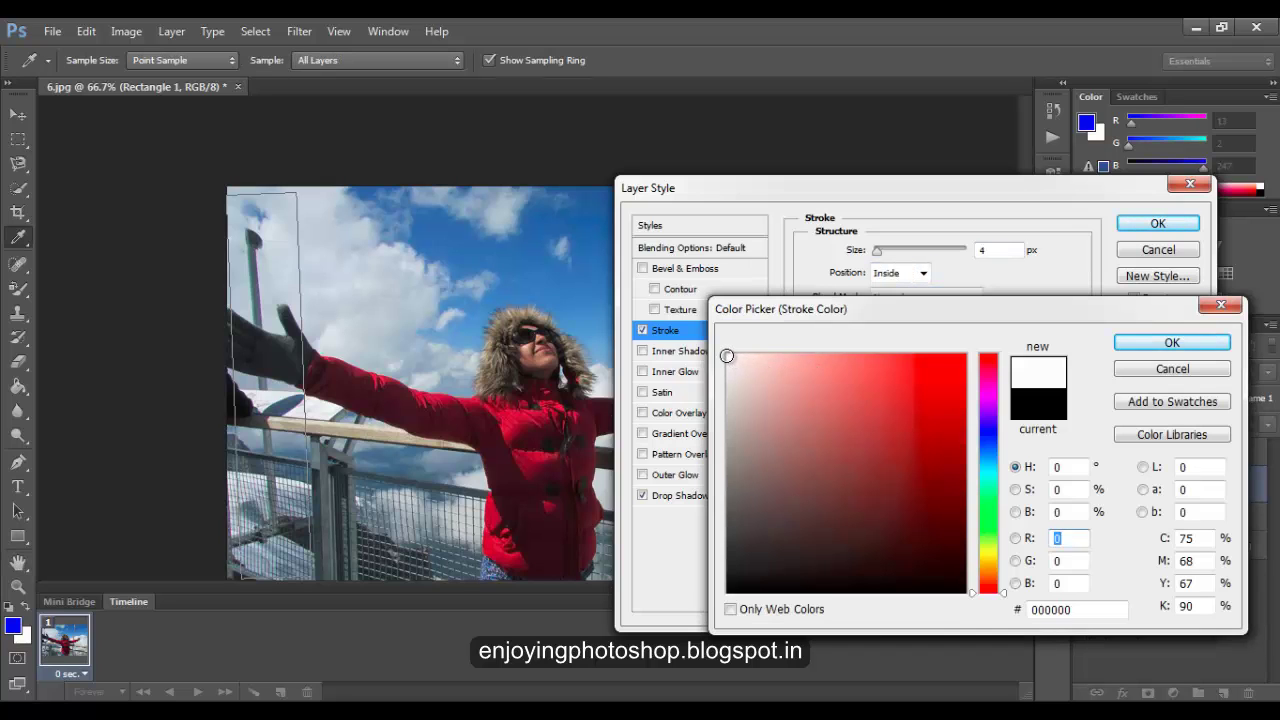
{"action": "left_click", "coordinate": [1127, 340]}
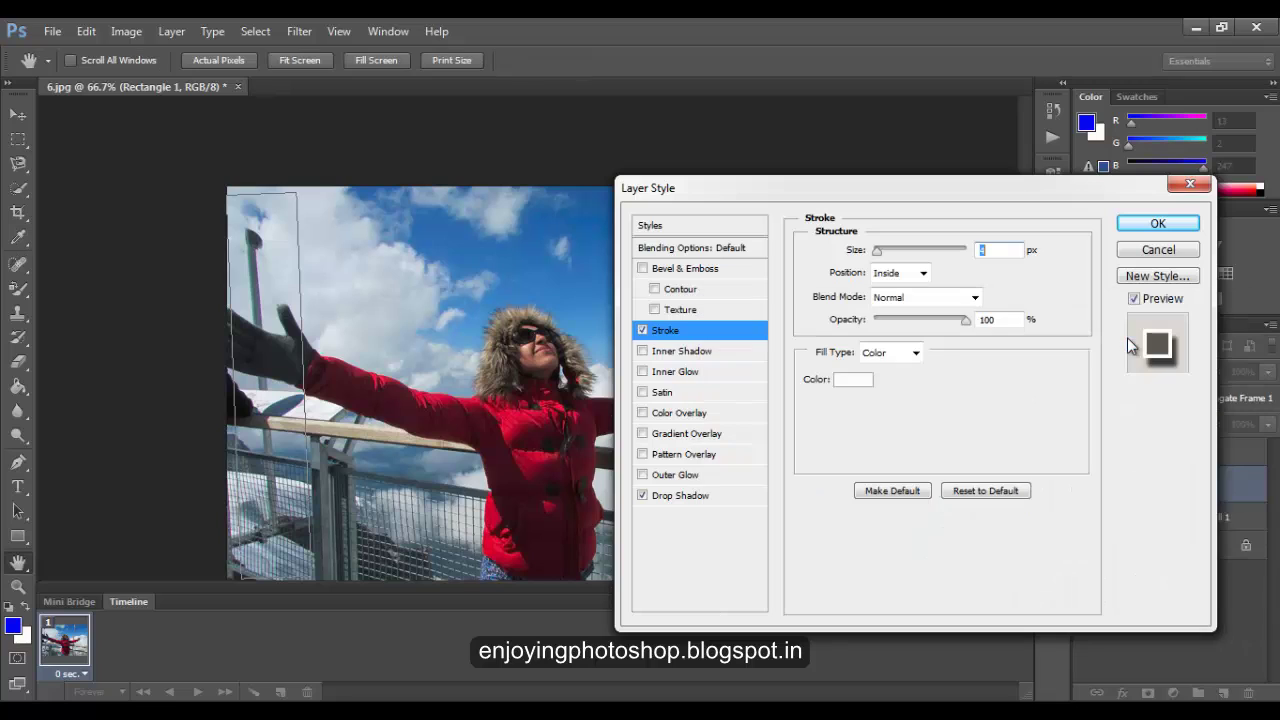
{"action": "left_click", "coordinate": [1134, 226]}
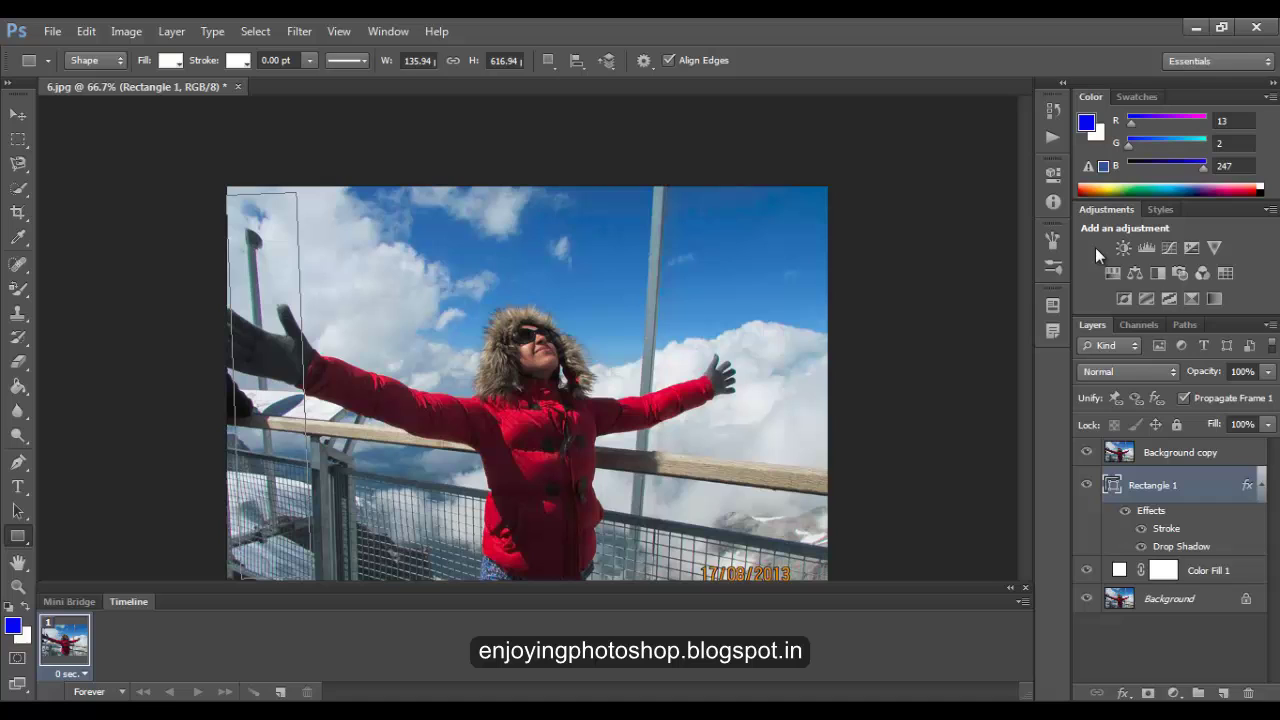
Create a clipping mask so Background copy shows only inside Rectangle 1.
{"action": "left_click", "coordinate": [1160, 452]}
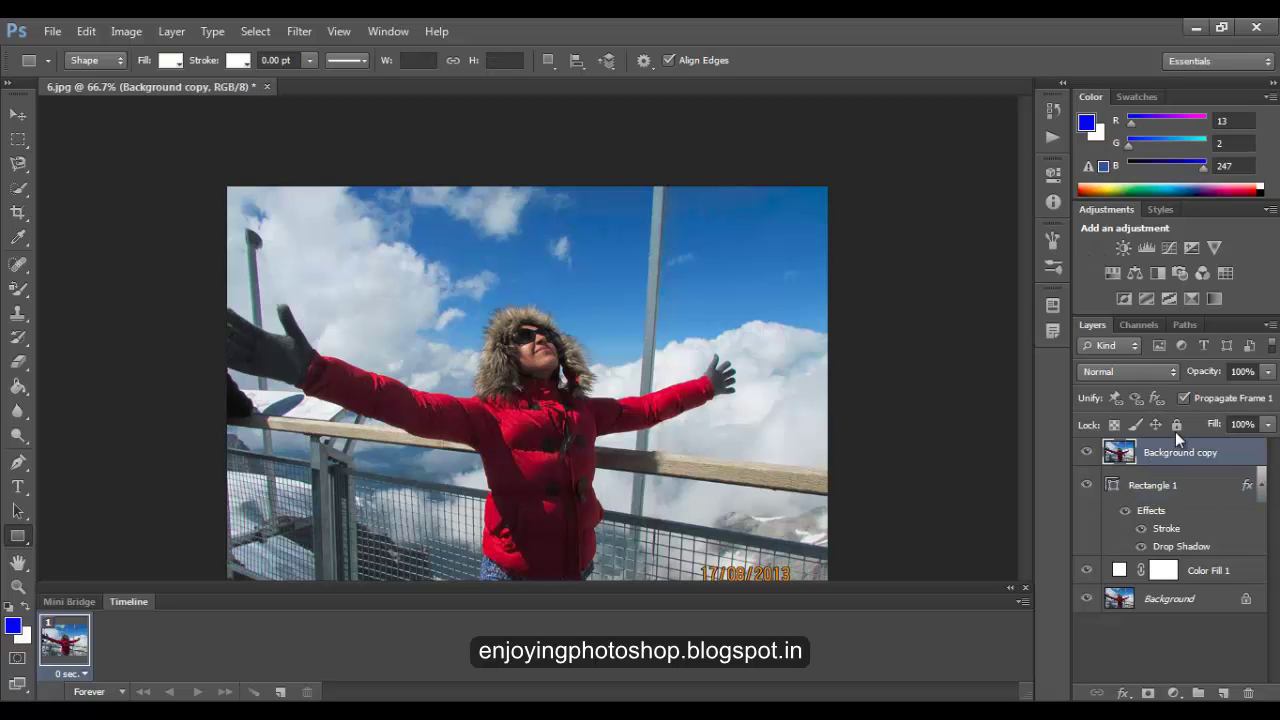
{"action": "left_click", "coordinate": [1270, 327]}
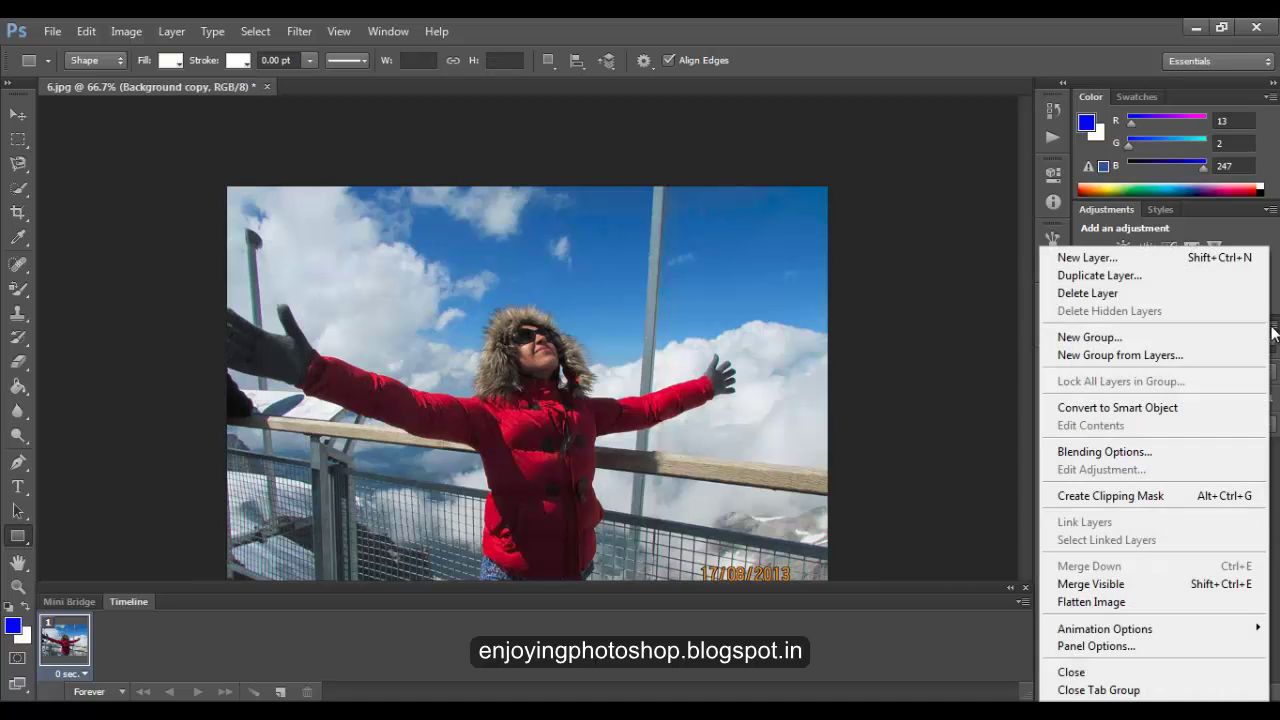
{"action": "left_click", "coordinate": [1167, 497]}
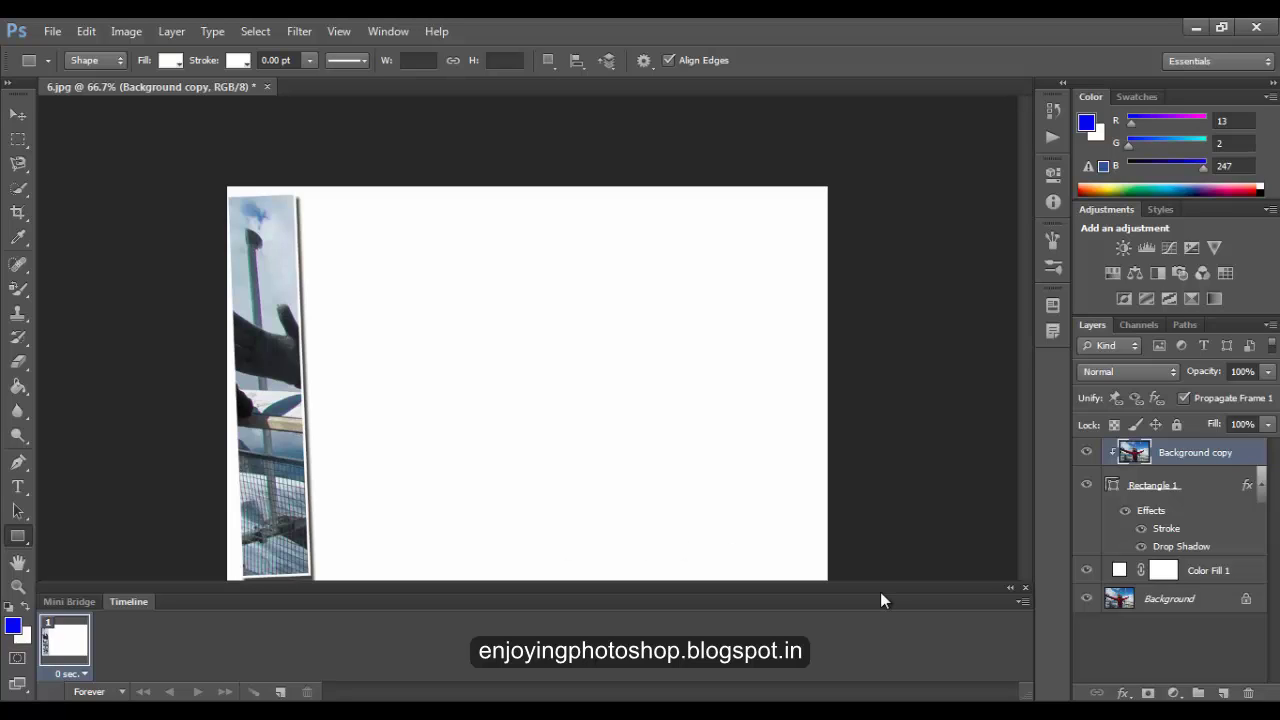
Select Background copy with Rectangle 1 and group them with Ctrl+G.
{"action": "left_click", "coordinate": [1185, 486], "text": "shift"}
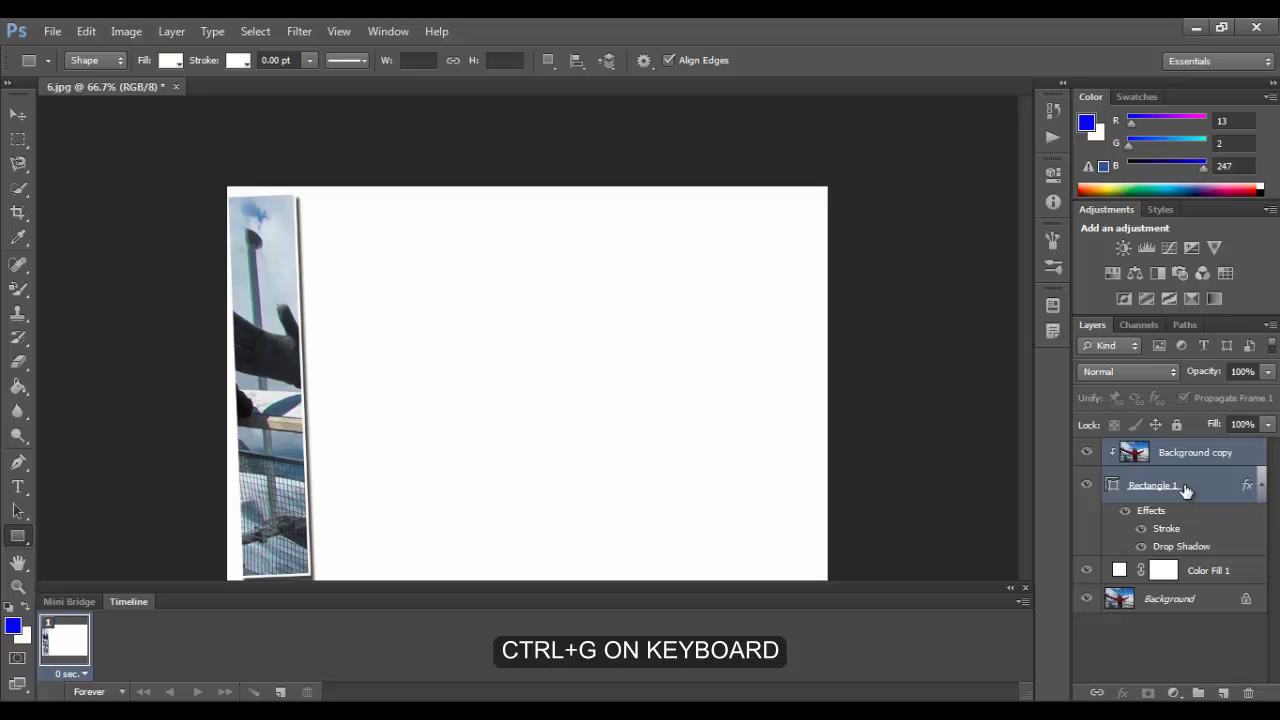
{"action": "key", "text": "ctrl+g"}
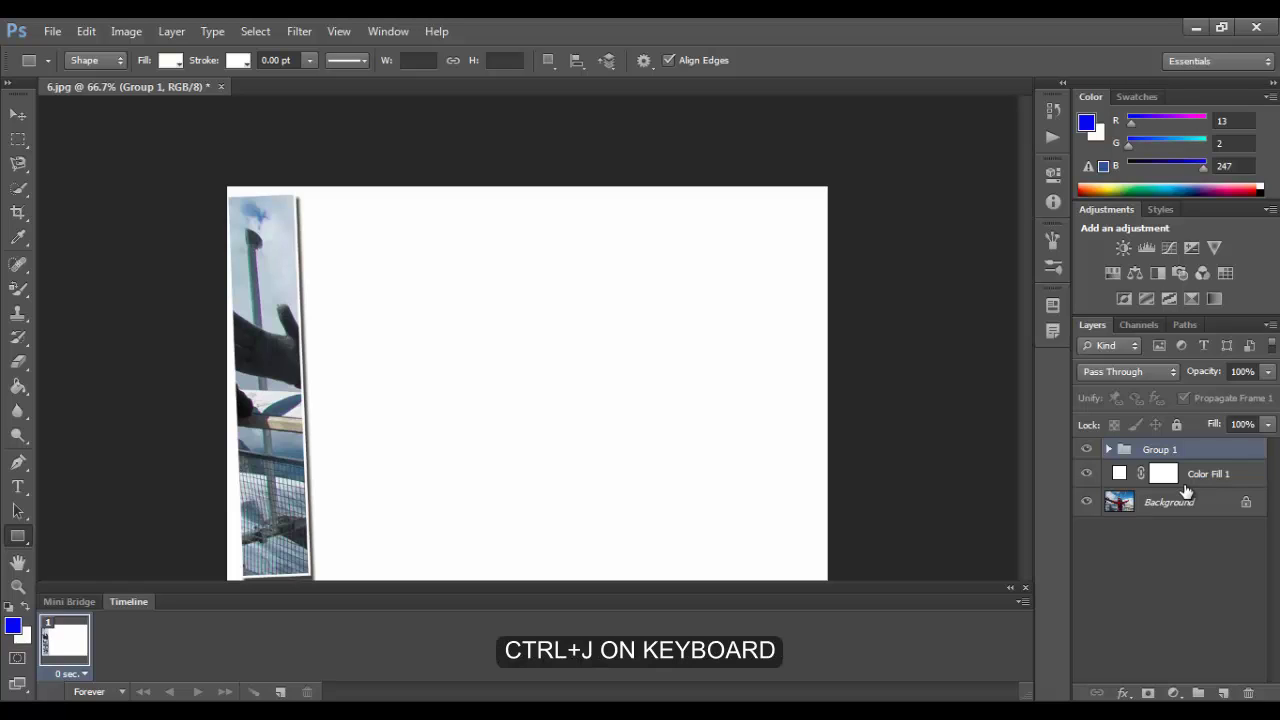
Duplicate Group 1, place the copy beneath it, and select the copy's Rectangle 1.
{"action": "key", "text": "ctrl+j"}
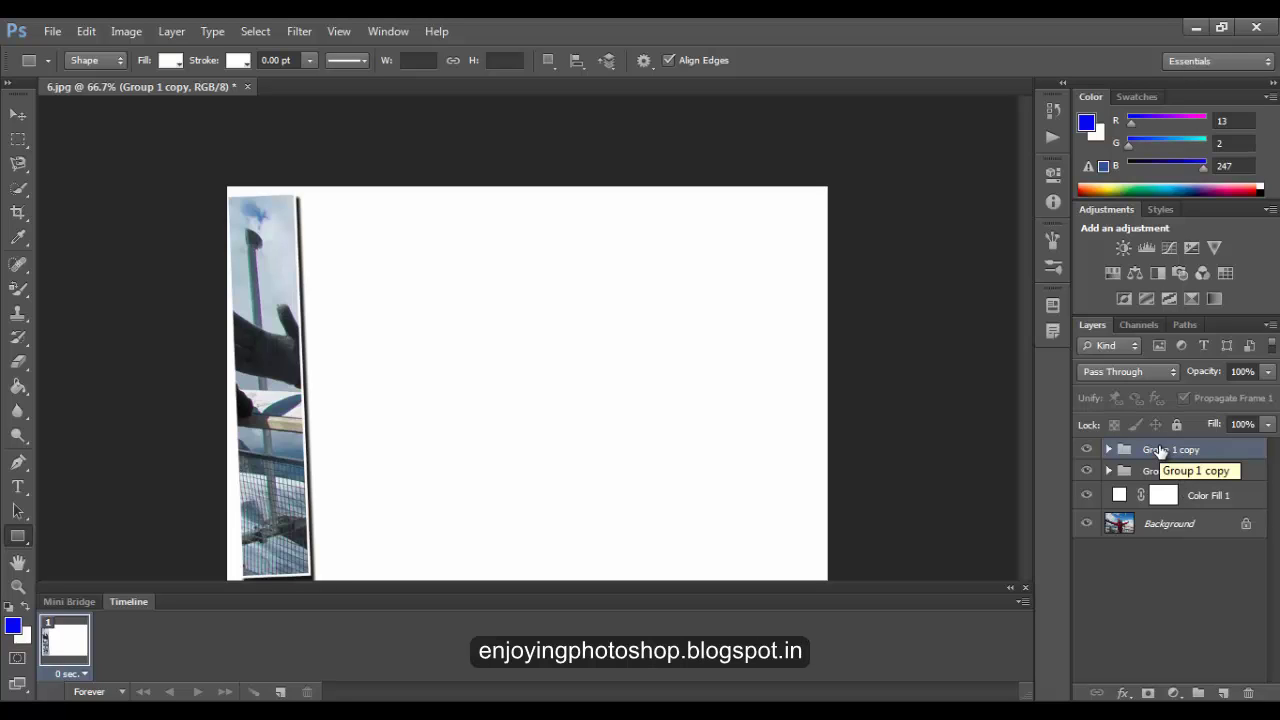
{"action": "left_click_drag", "start_coordinate": [1158, 450], "coordinate": [1159, 490]}
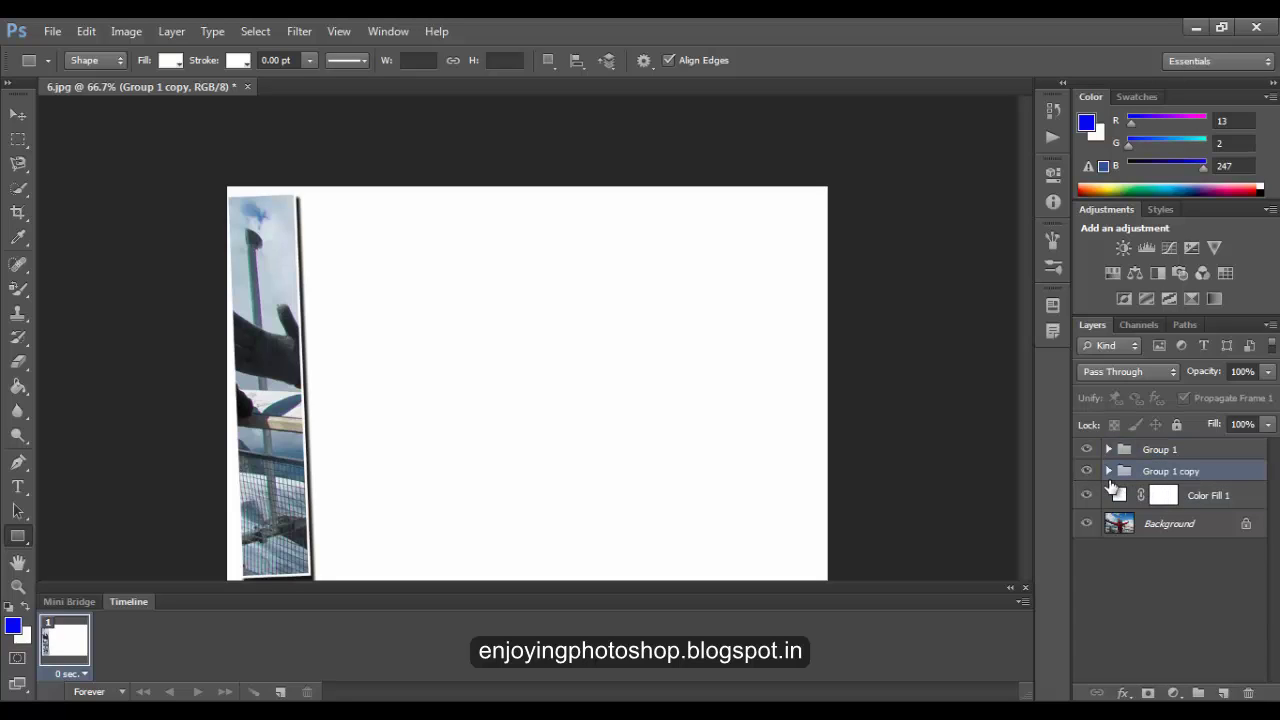
{"action": "left_click", "coordinate": [1108, 471]}
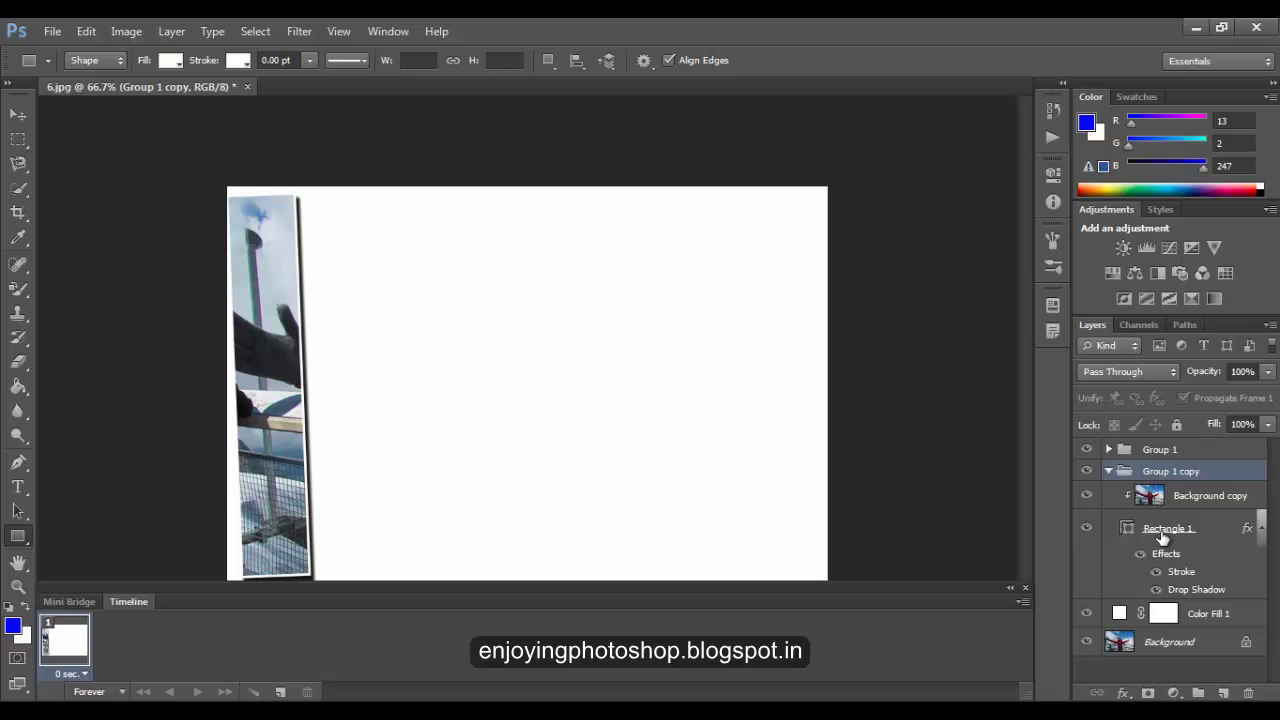
{"action": "left_click", "coordinate": [1162, 535]}
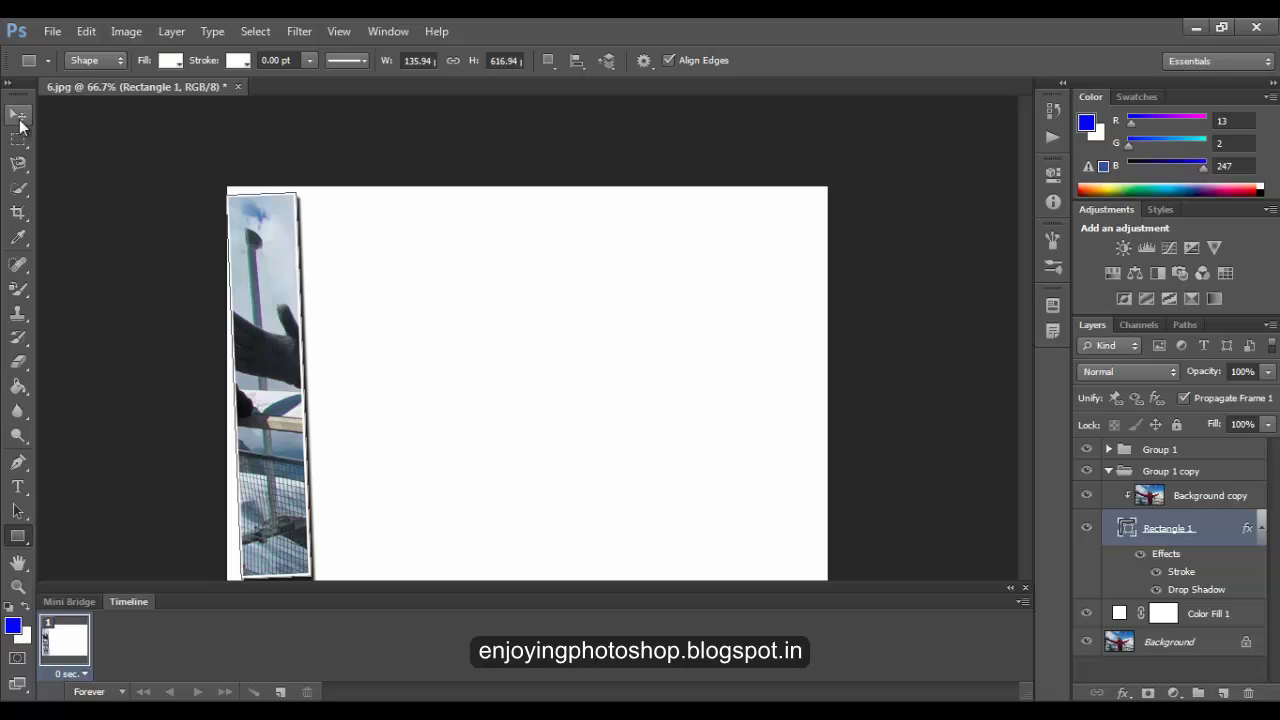
Slide the copy's Rectangle 1 right of the first strip, rotate it 2.28°, and collapse the group.
{"action": "left_click", "coordinate": [19, 116]}
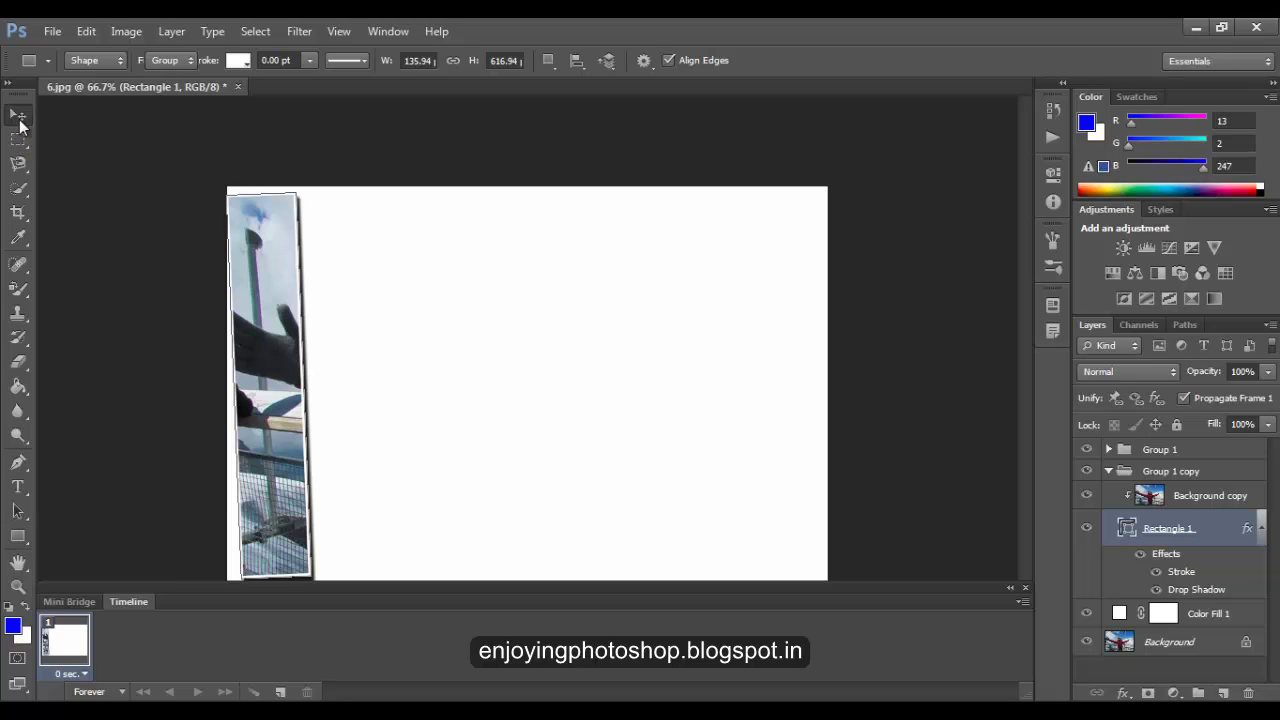
{"action": "left_click_drag", "start_coordinate": [276, 318], "coordinate": [332, 296]}
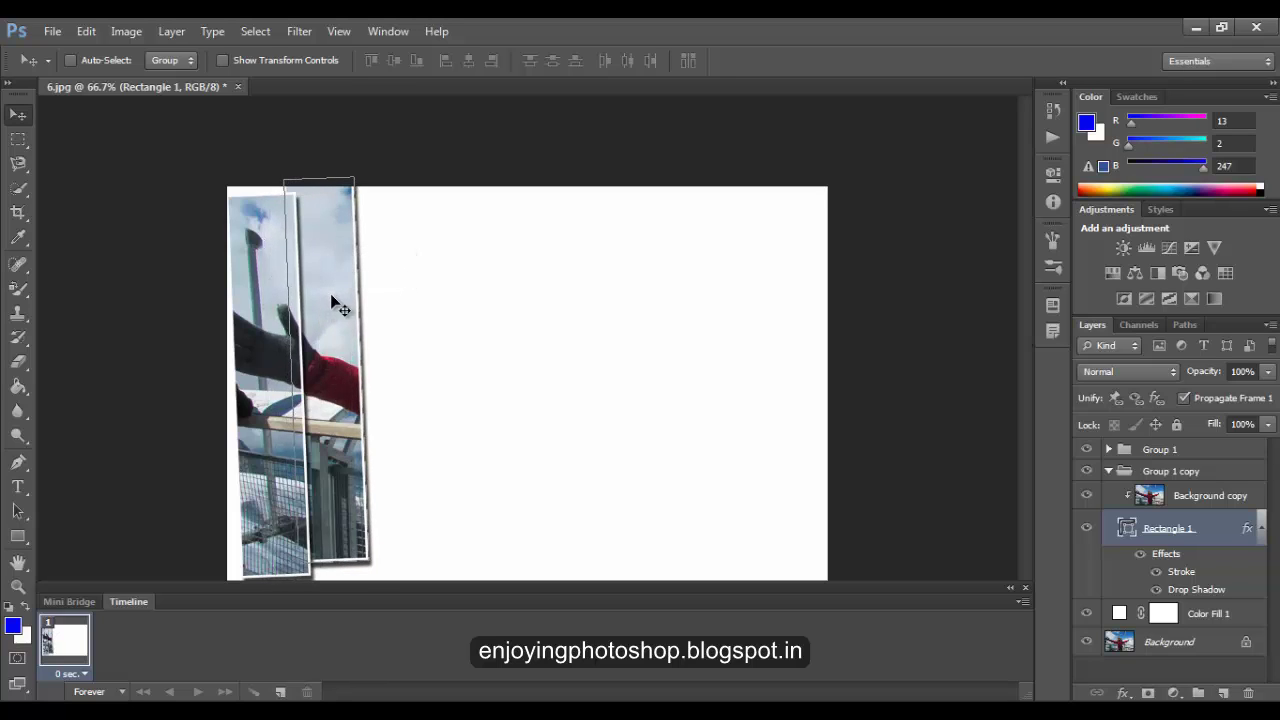
{"action": "left_click", "coordinate": [89, 32]}
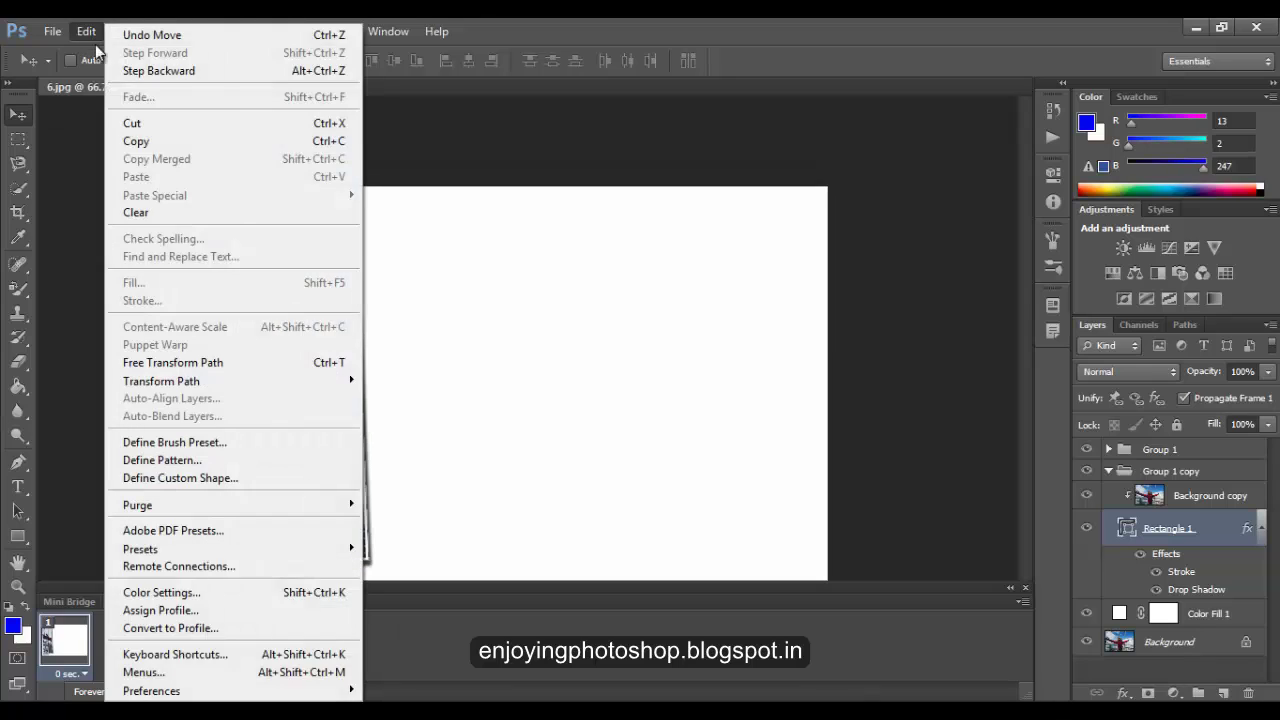
{"action": "left_click", "coordinate": [174, 366]}
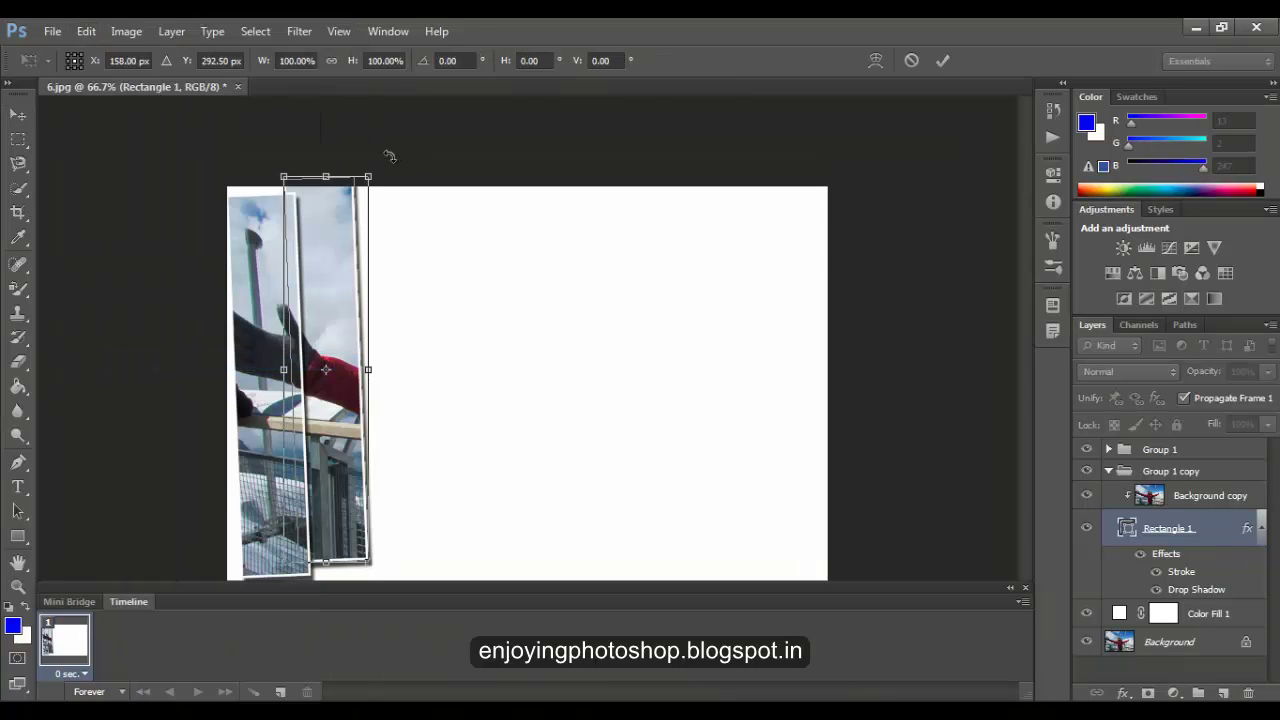
{"action": "left_click_drag", "start_coordinate": [383, 163], "coordinate": [389, 165]}
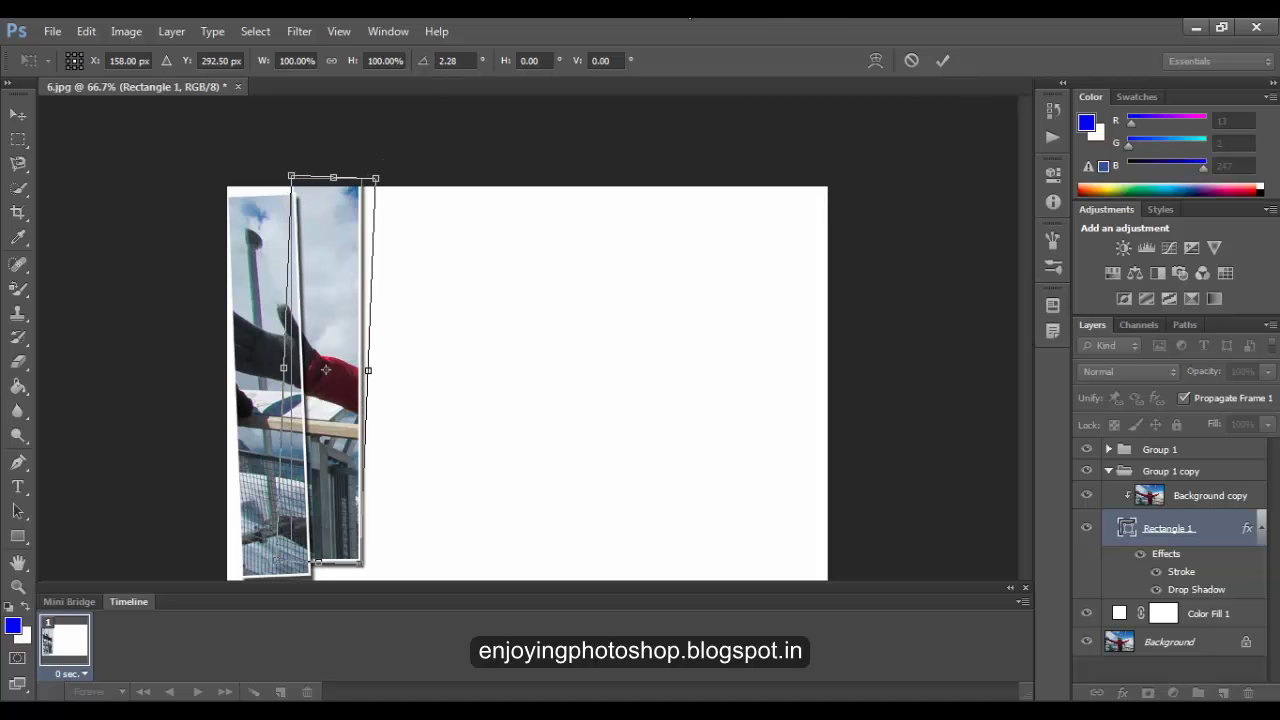
{"action": "left_click", "coordinate": [942, 61]}
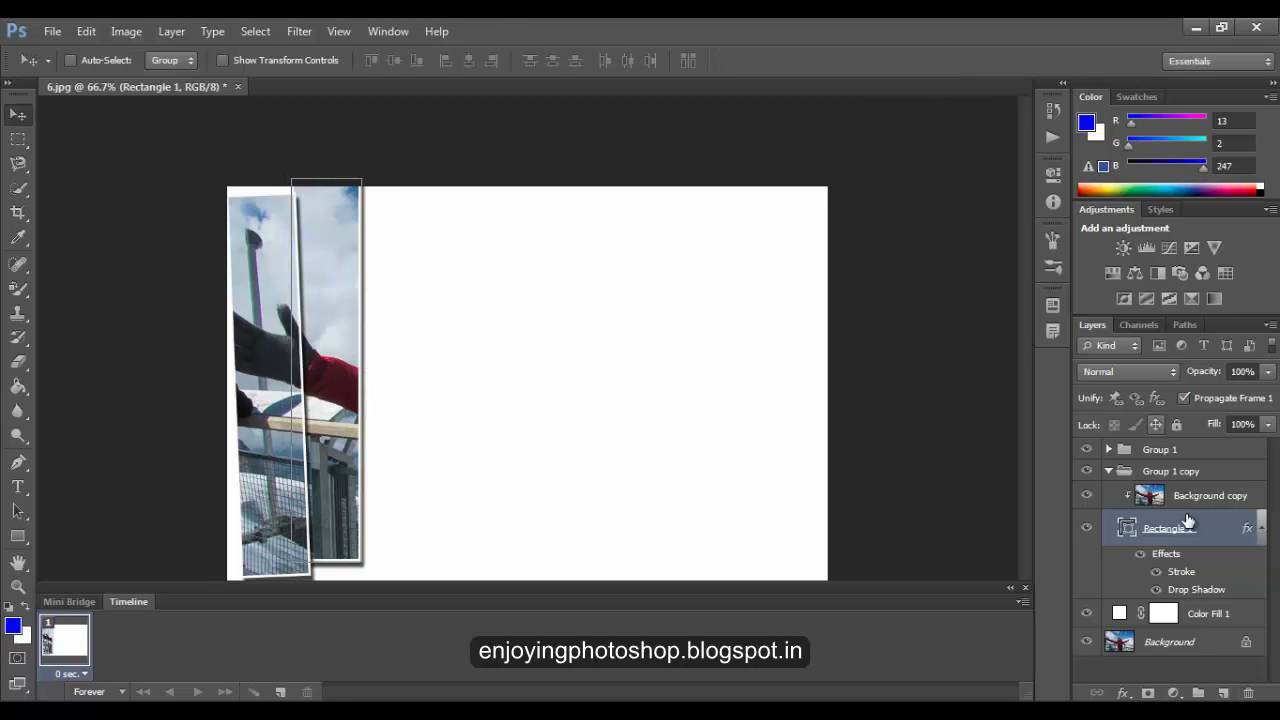
{"action": "left_click", "coordinate": [1108, 471]}
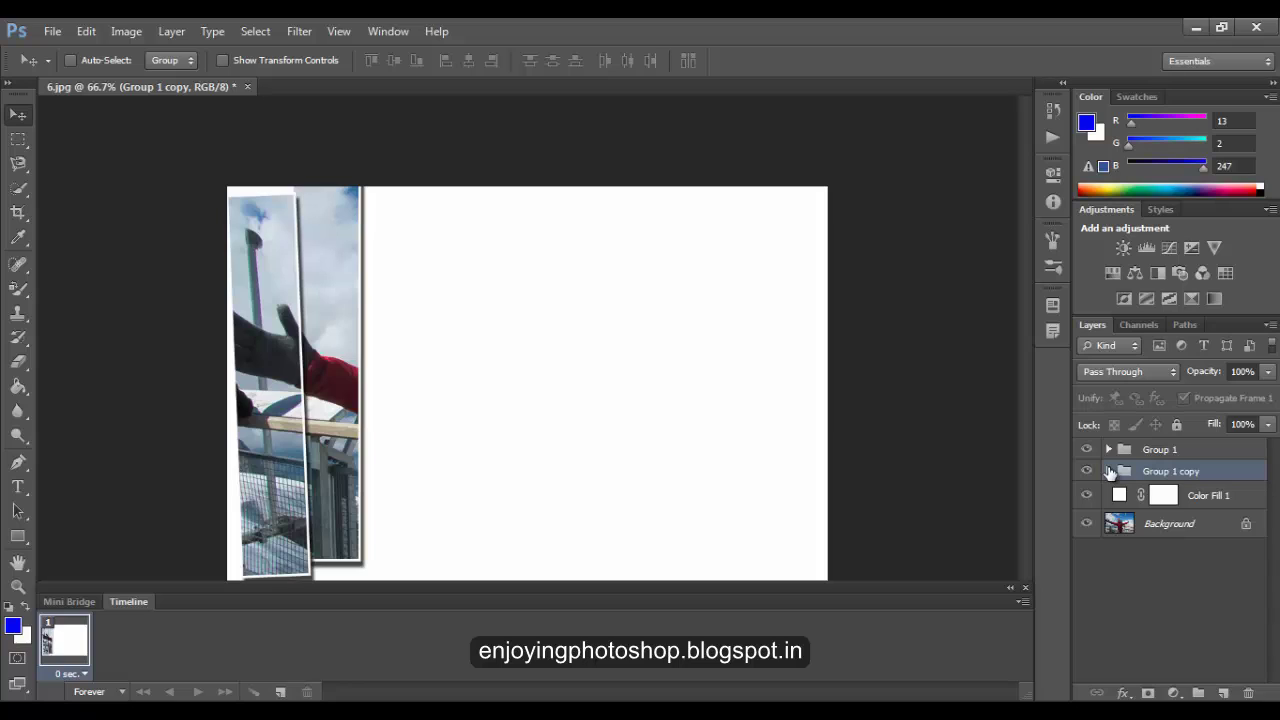
Duplicate the strip group as Group 1 copy 2, place it below Group 1 copy, and select its Rectangle 1.
{"action": "key", "text": "ctrl+j"}
{"action": "left_click_drag", "start_coordinate": [1110, 472], "coordinate": [1140, 487]}
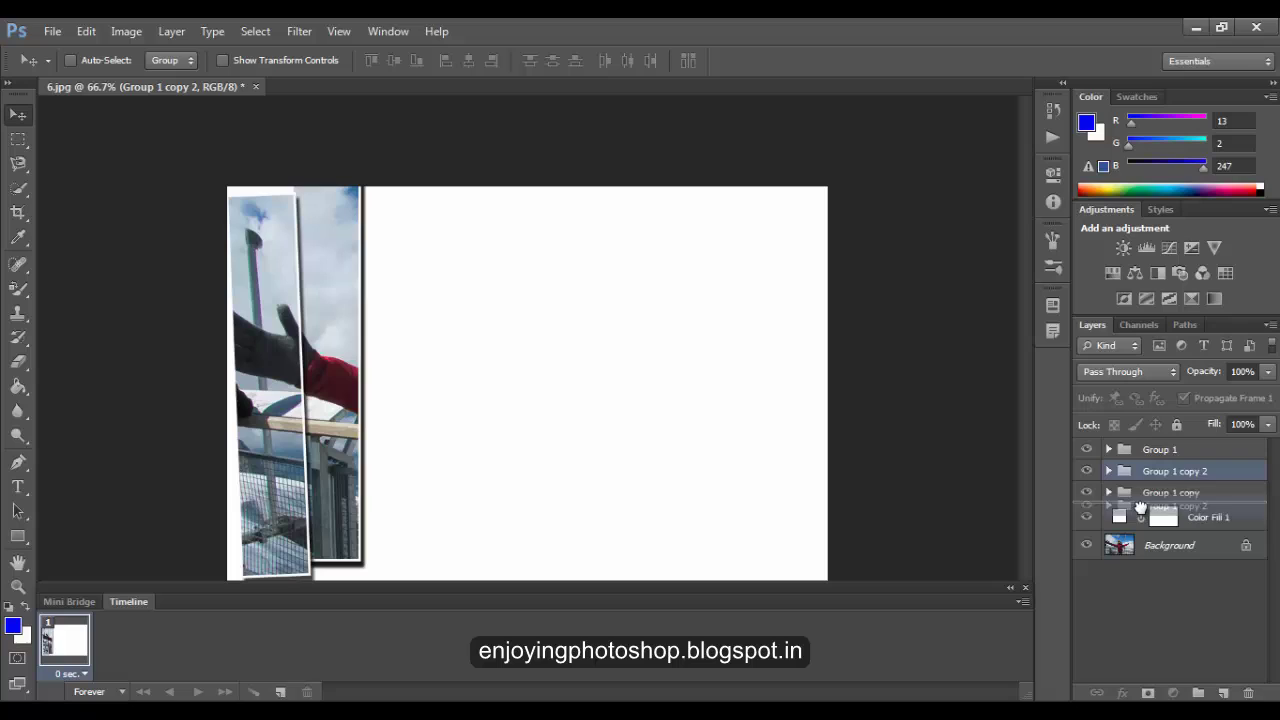
{"action": "left_click_drag", "start_coordinate": [1140, 507], "coordinate": [1141, 516]}
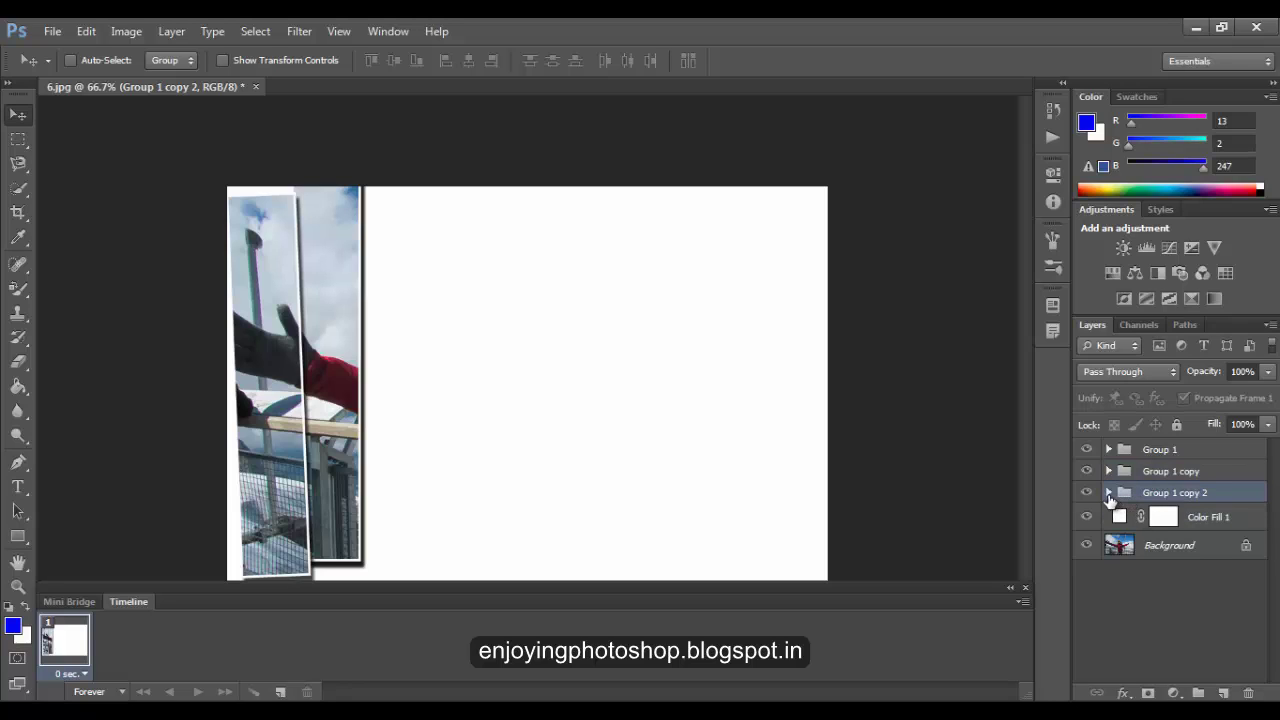
{"action": "left_click", "coordinate": [1108, 493]}
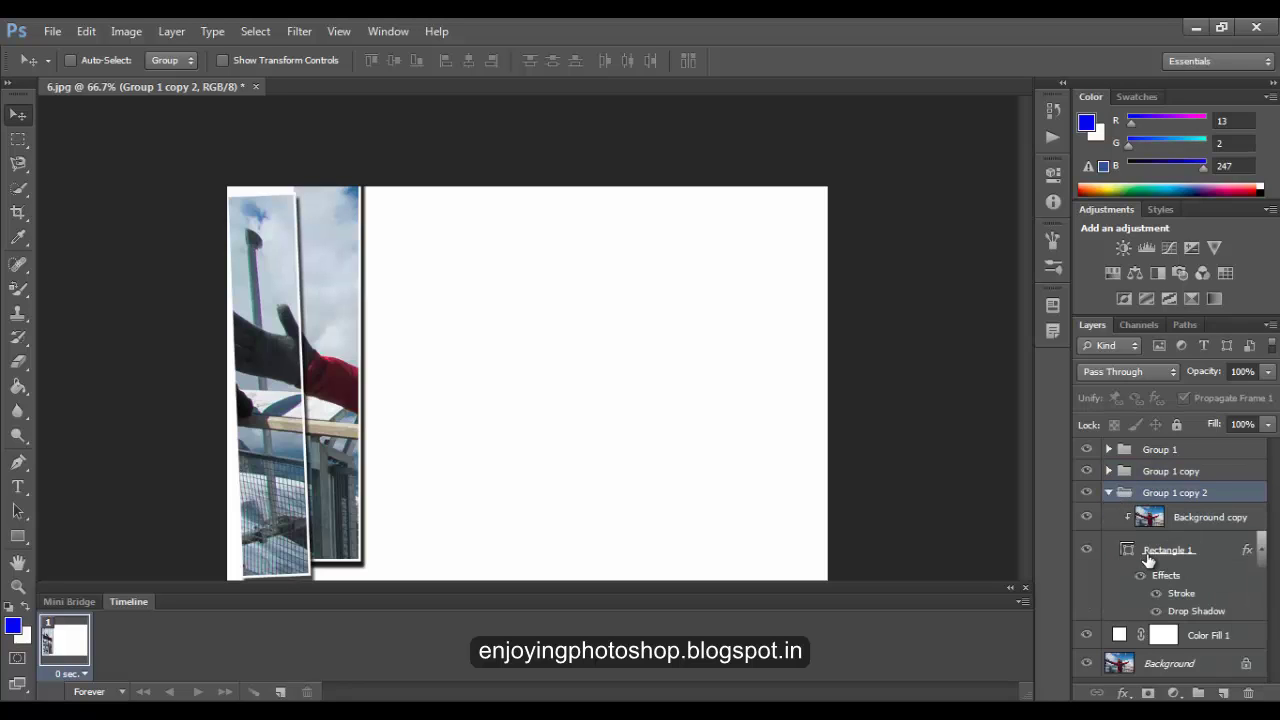
{"action": "left_click", "coordinate": [1147, 557]}
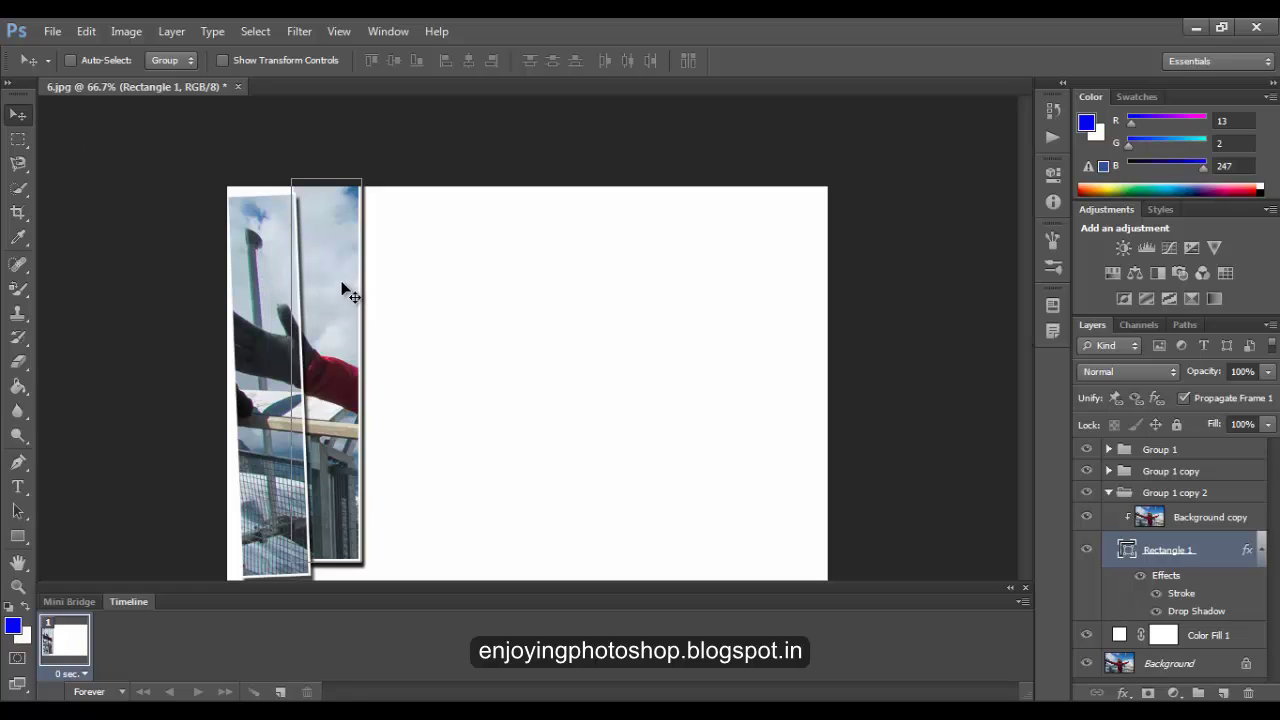
Slide the third strip right, rotate it about 2.23°, collapse it, and duplicate it as Group 1 copy 3.
{"action": "left_click_drag", "start_coordinate": [342, 290], "coordinate": [401, 318]}
{"action": "left_click", "coordinate": [86, 31]}
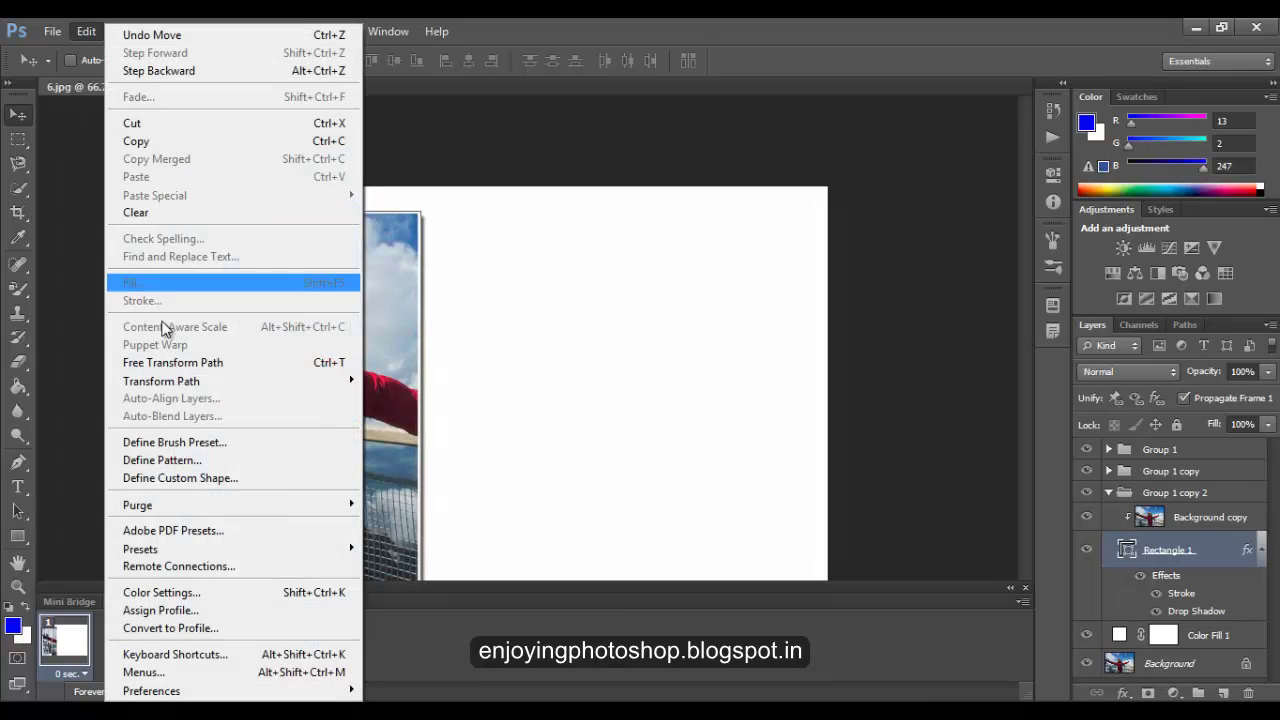
{"action": "left_click", "coordinate": [174, 362]}
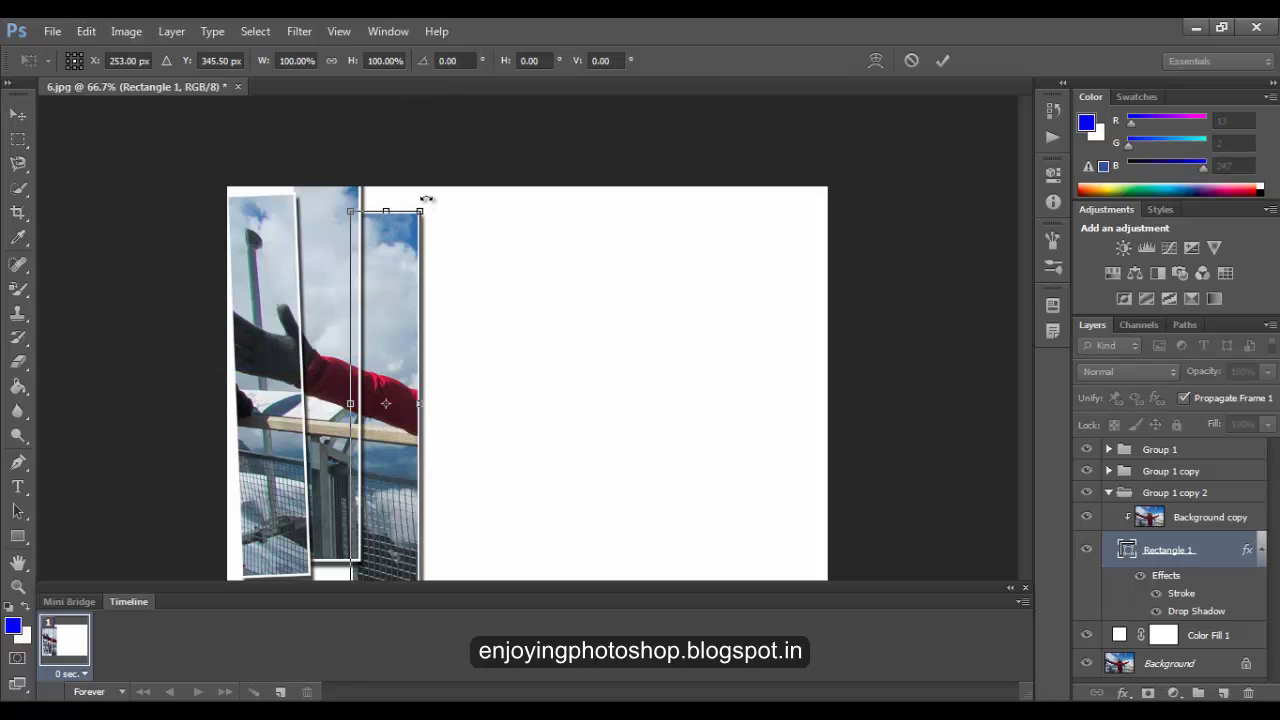
{"action": "left_click_drag", "start_coordinate": [426, 199], "coordinate": [437, 207]}
{"action": "left_click", "coordinate": [942, 60]}
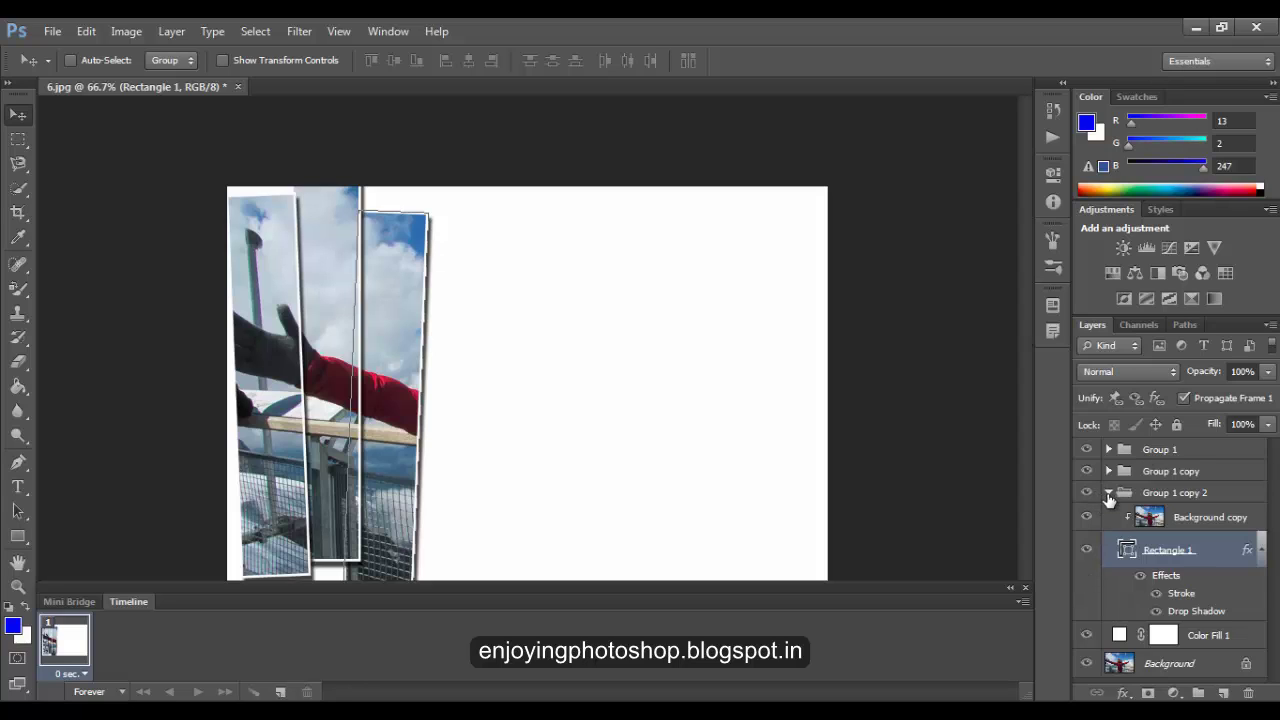
{"action": "left_click", "coordinate": [1108, 493]}
{"action": "key", "text": "ctrl+j"}
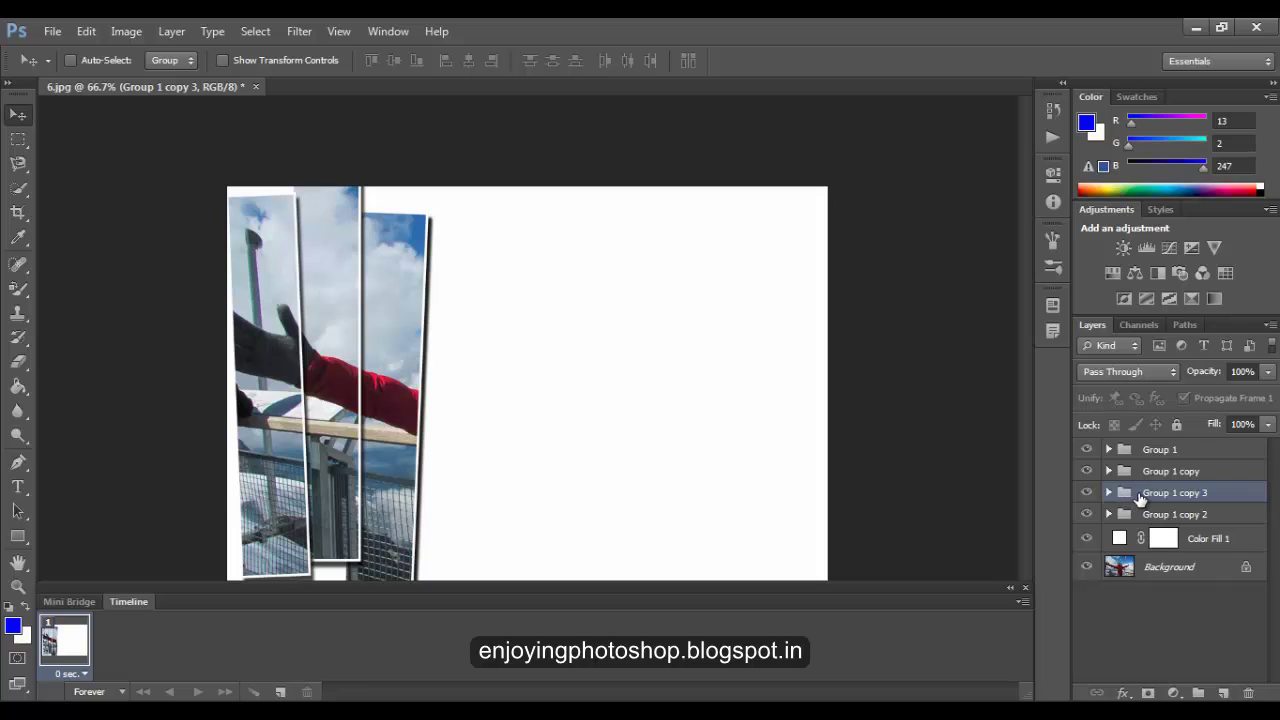
Place Group 1 copy 3 below Group 1 copy 2 and select its Rectangle 1.
{"action": "left_click_drag", "start_coordinate": [1135, 496], "coordinate": [1143, 540]}
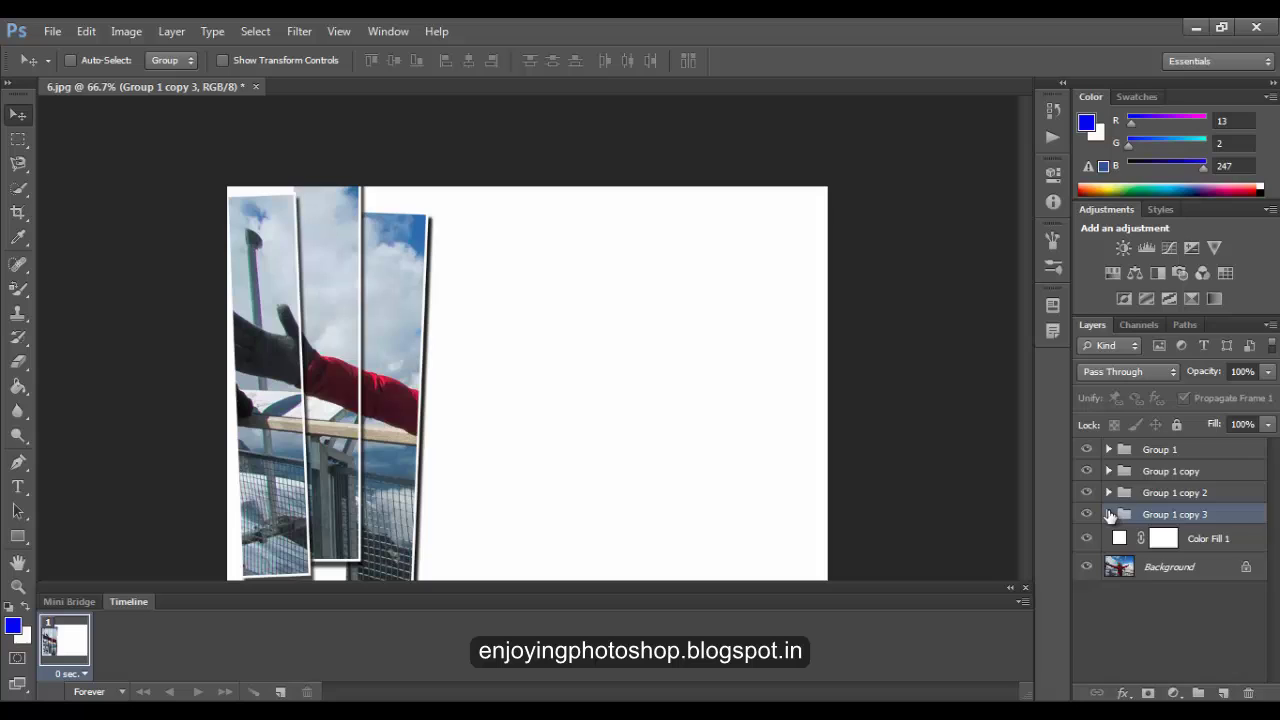
{"action": "left_click", "coordinate": [1109, 515]}
{"action": "left_click", "coordinate": [1158, 578]}
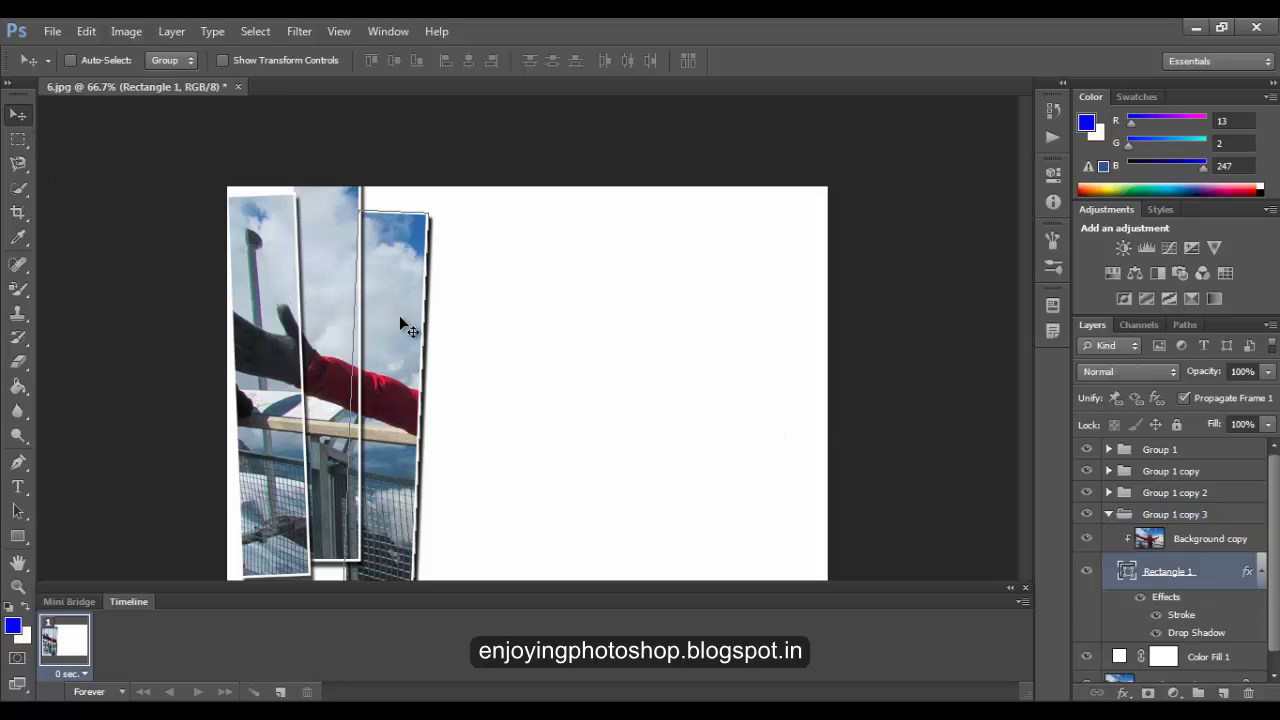
Slide the fourth strip right of the third and rotate it about -2.89°.
{"action": "left_click_drag", "start_coordinate": [399, 315], "coordinate": [448, 305]}
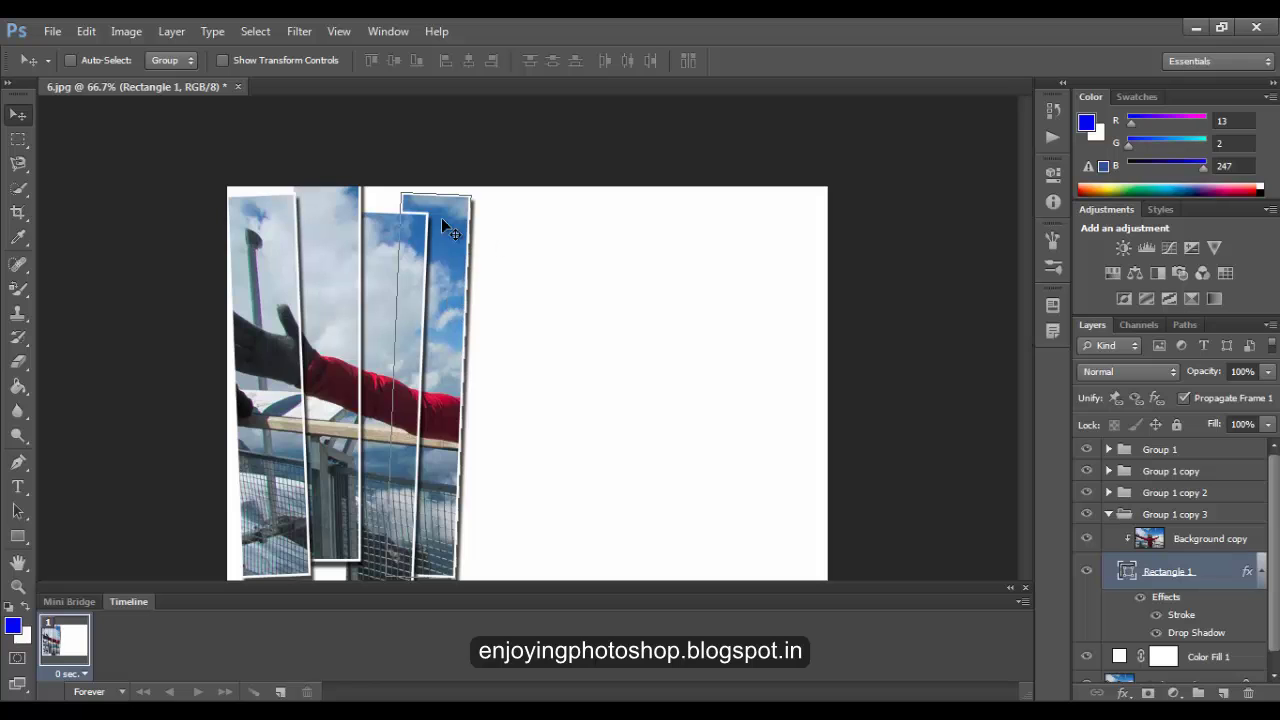
{"action": "left_click", "coordinate": [86, 32]}
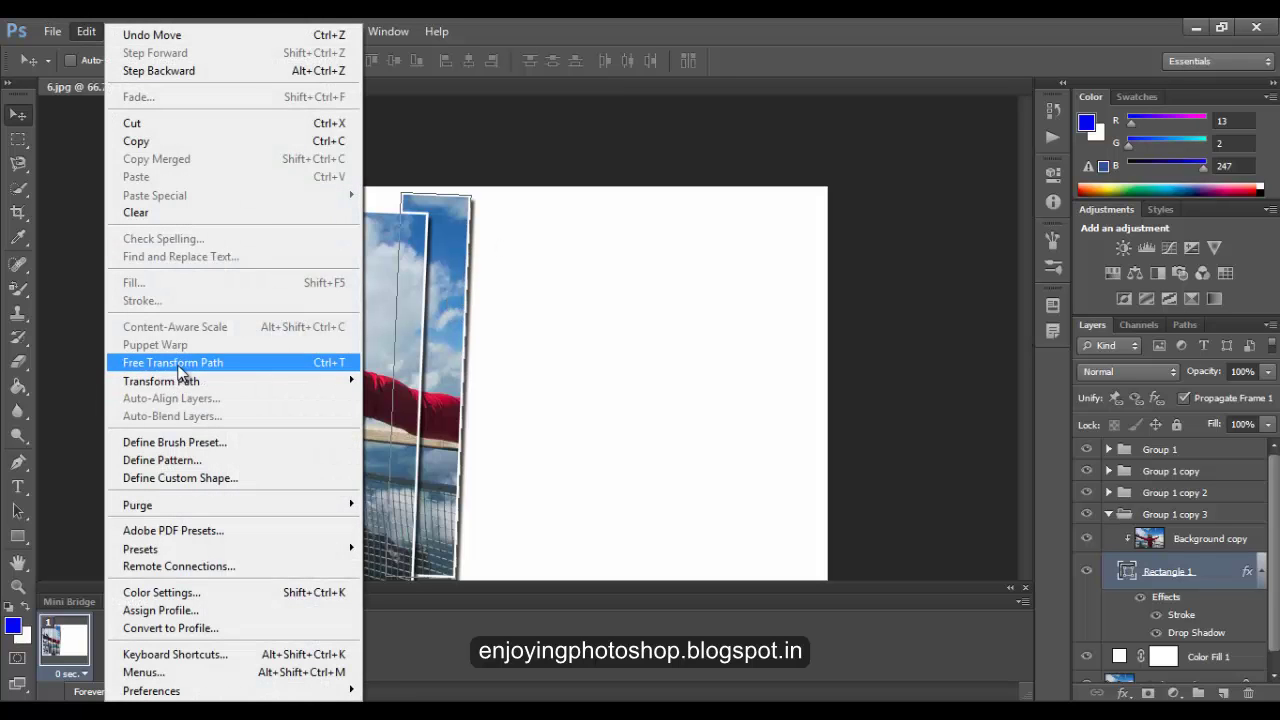
{"action": "left_click", "coordinate": [184, 361]}
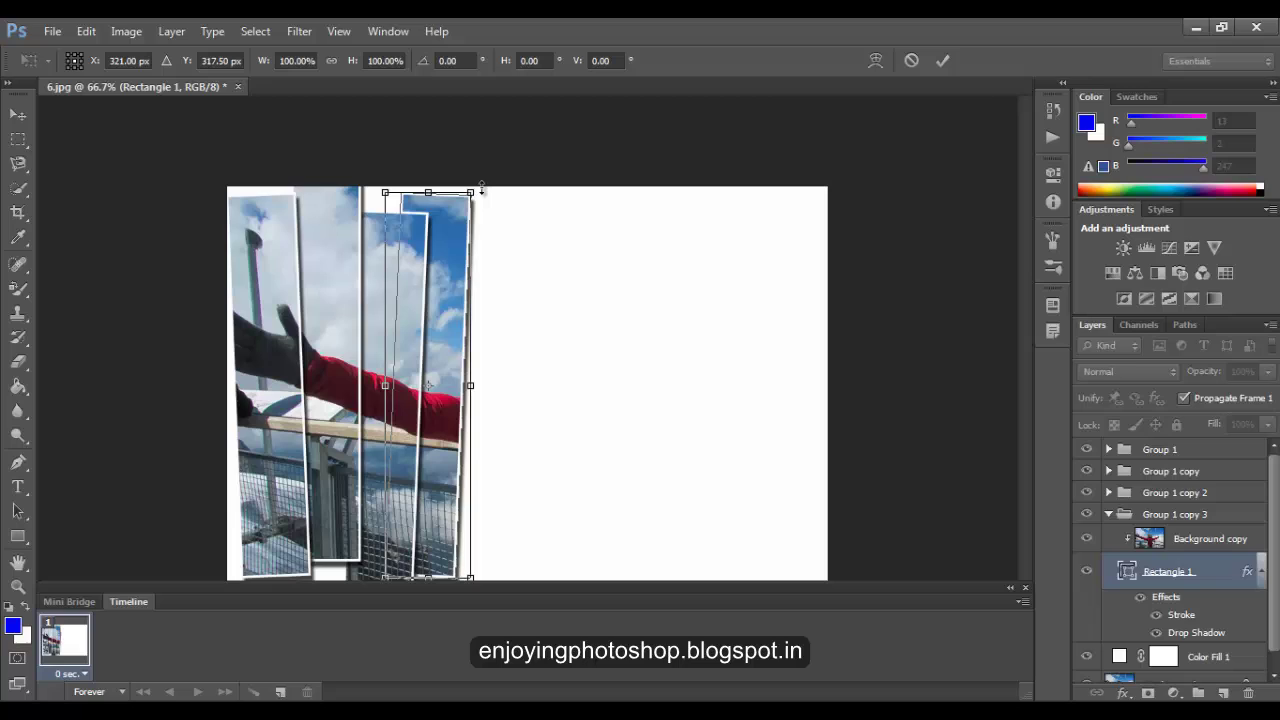
{"action": "left_click_drag", "start_coordinate": [478, 185], "coordinate": [467, 183]}
Commit the fourth strip's -2.89° rotation.
{"action": "left_click", "coordinate": [941, 62]}
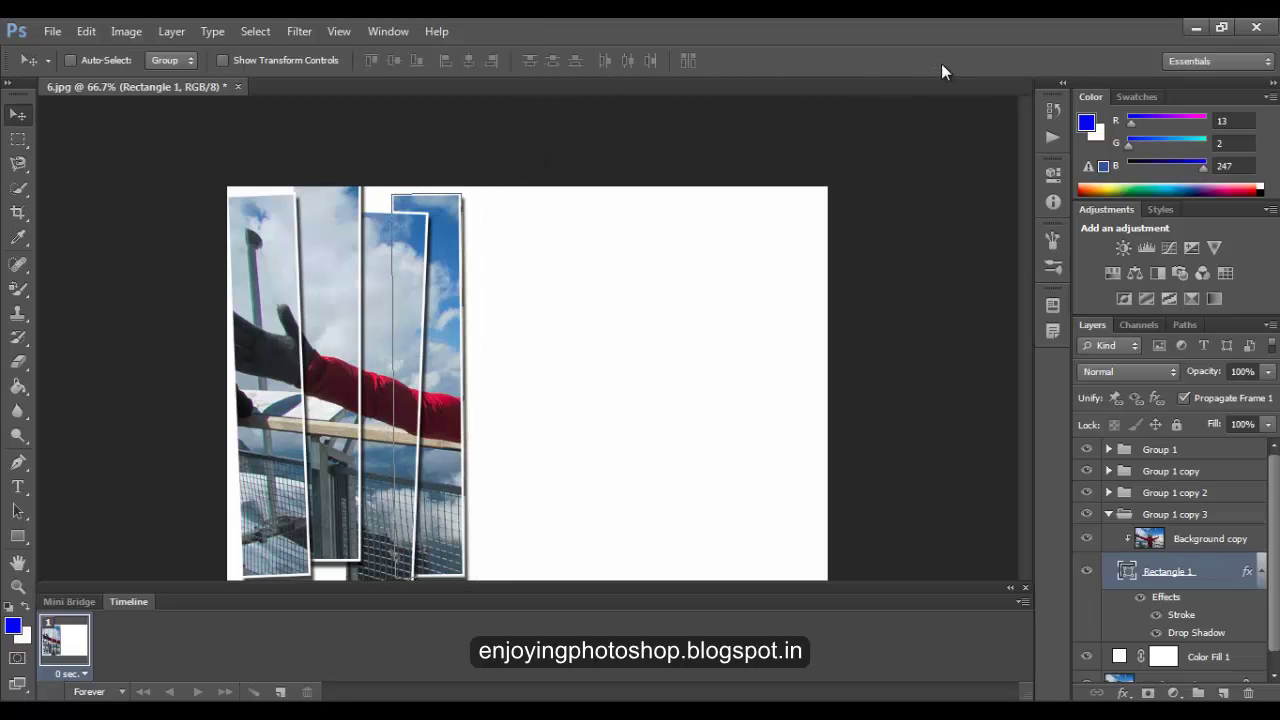